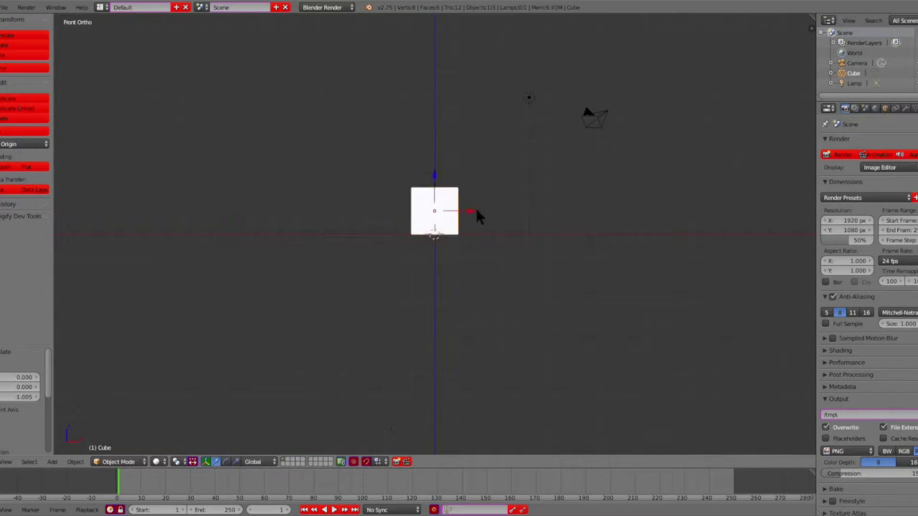
Move the starting cube left along X and place a first duplicate beside it
{"action": "left_click_drag", "start_coordinate": [473, 214], "coordinate": [424, 214]}
{"action": "right_click", "coordinate": [853, 73]}
{"action": "scroll", "coordinate": [573, 143], "scroll_direction": "up", "scroll_amount": 3}
{"action": "right_click", "coordinate": [853, 72]}
{"action": "left_click", "coordinate": [835, 83]}
{"action": "key", "text": "shift+d"}
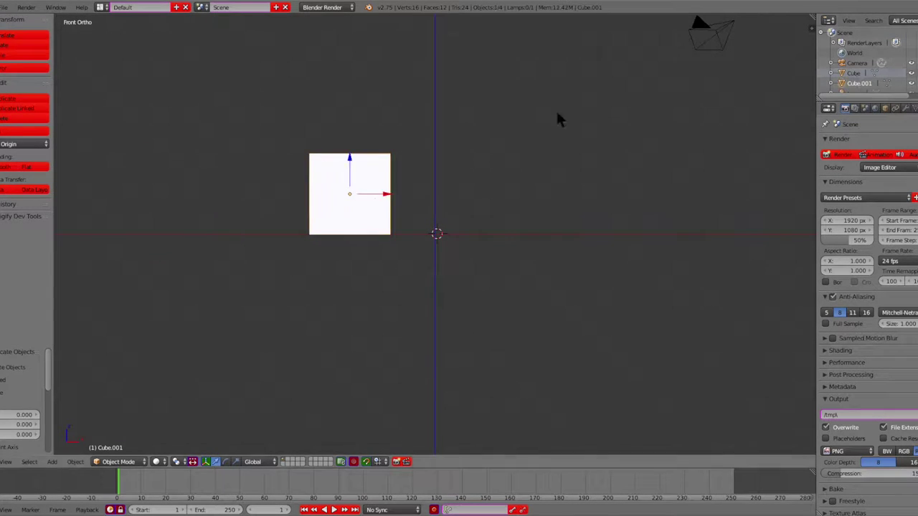
{"action": "left_click", "coordinate": [426, 266]}
{"action": "mouse_move", "coordinate": [427, 266]}
{"action": "middle_mouse_down"}
{"action": "mouse_move", "coordinate": [515, 369]}
{"action": "mouse_move", "coordinate": [374, 367]}
{"action": "middle_mouse_up"}
{"action": "key", "text": "KP_1"}
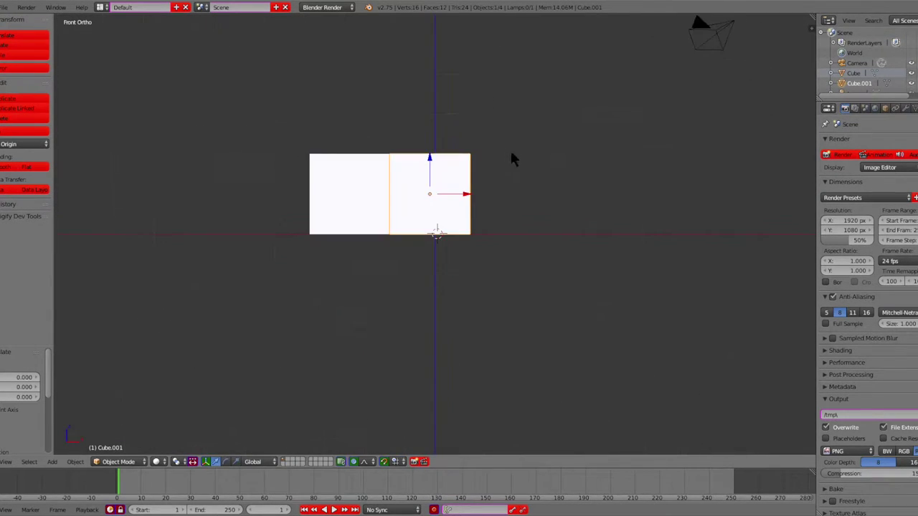
Make another copy, move it to the right, then delete the surplus copy
{"action": "key", "text": "shift+d"}
{"action": "key", "text": "Escape"}
{"action": "key", "text": "g"}
{"action": "left_click", "coordinate": [409, 195]}
{"action": "middle_click_drag", "start_coordinate": [409, 194], "coordinate": [660, 153]}
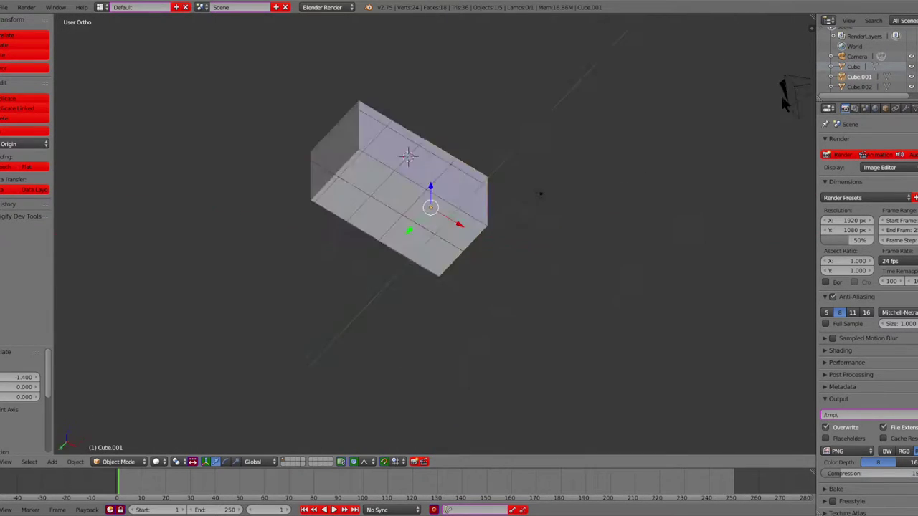
{"action": "scroll", "coordinate": [552, 245], "scroll_direction": "down", "scroll_amount": 3}
{"action": "key", "text": "Delete"}
{"action": "middle_click_drag", "start_coordinate": [550, 235], "coordinate": [640, 159]}
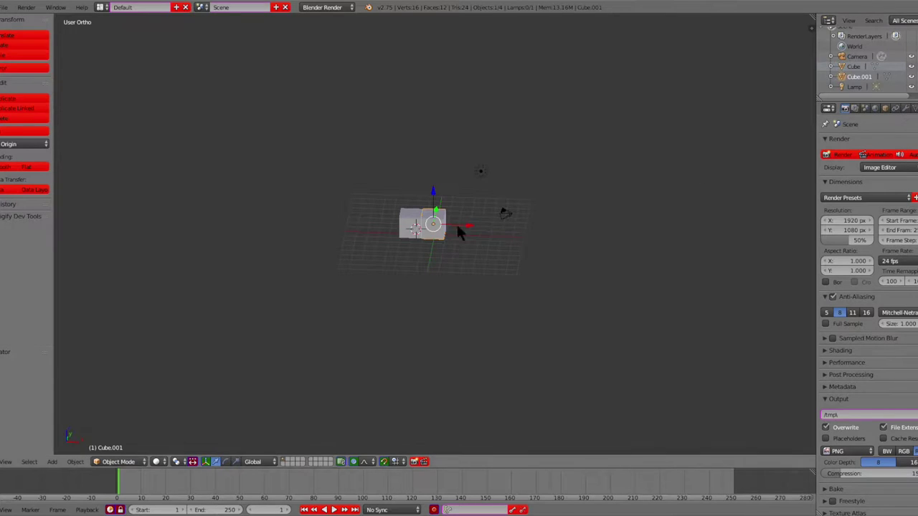
Duplicate the cube 2 units along X and check the result from the top view
{"action": "key", "text": "shift+d"}
{"action": "type", "text": "x2"}
{"action": "key", "text": "Return"}
{"action": "key", "text": "KP_1"}
{"action": "middle_click_drag", "start_coordinate": [672, 162], "coordinate": [395, 274]}
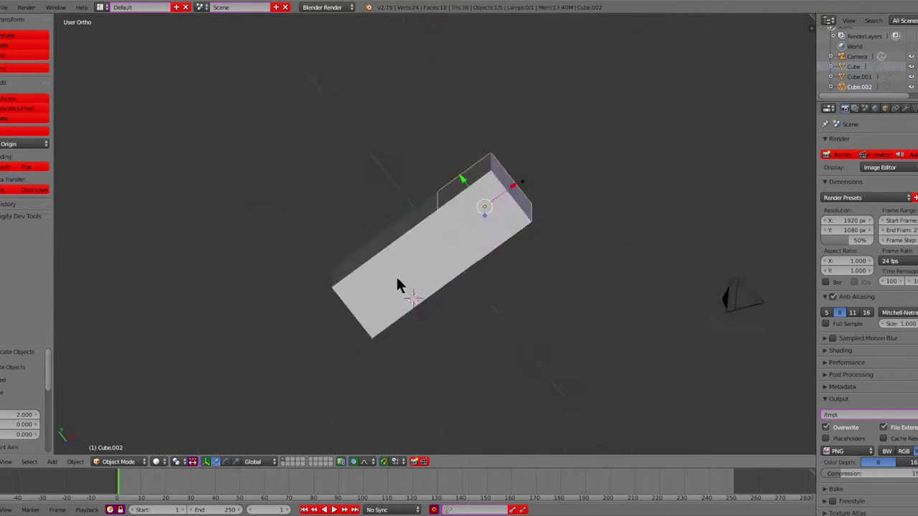
{"action": "key", "text": "KP_7"}
Delete an extra cube copy, then undo to restore it and return to top view
{"action": "left_click", "coordinate": [846, 64]}
{"action": "scroll", "coordinate": [846, 63], "scroll_direction": "down", "scroll_amount": 1}
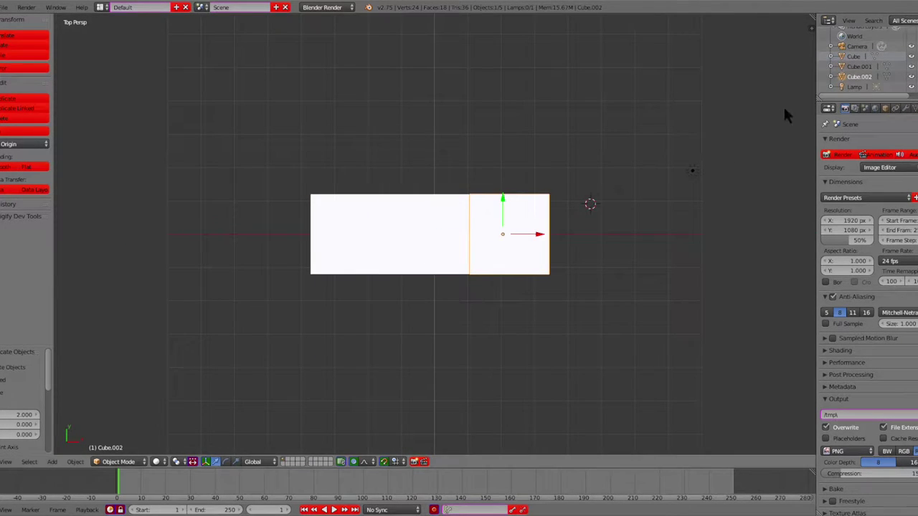
{"action": "key", "text": "Delete"}
{"action": "middle_click_drag", "start_coordinate": [518, 242], "coordinate": [901, 113]}
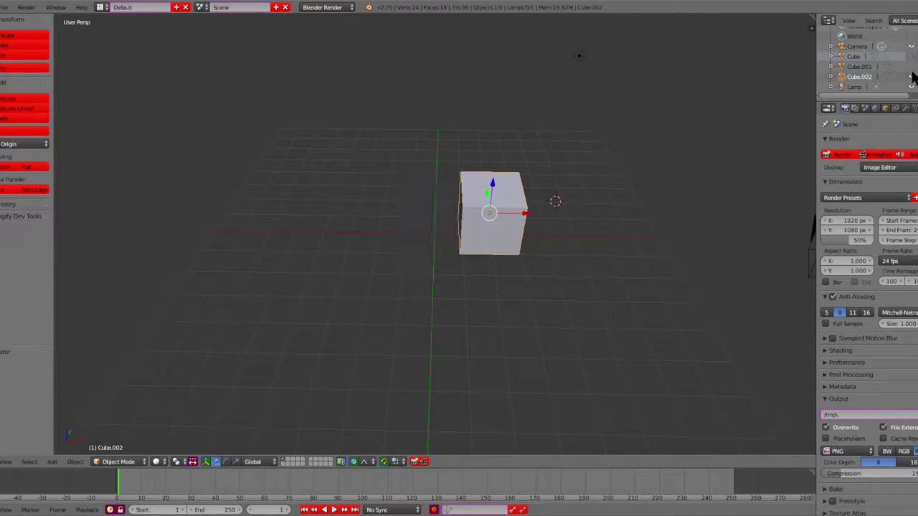
{"action": "key", "text": "ctrl+z"}
{"action": "key", "text": "KP_7"}
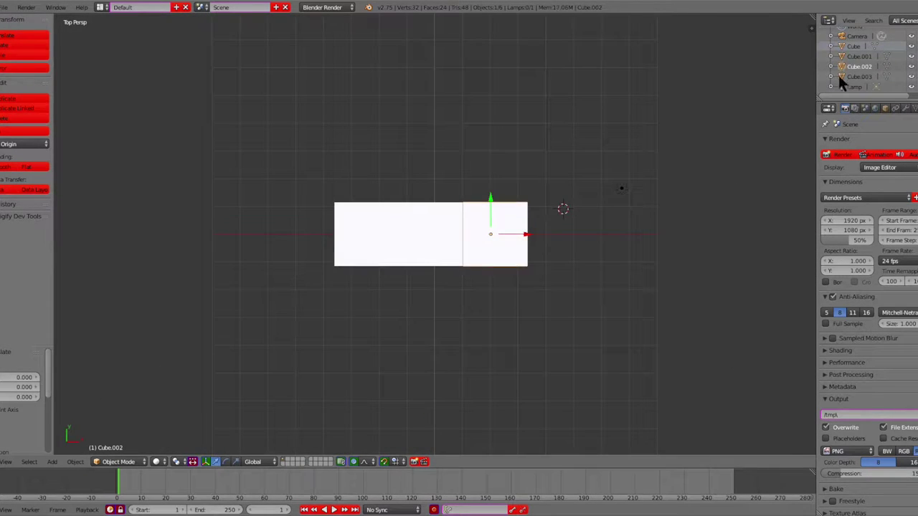
Create several in-place duplicates of the selected cube, switching to wireframe to check them
{"action": "key", "text": "shift+d"}
{"action": "key", "text": "y"}
{"action": "key", "text": "Escape"}
{"action": "key", "text": "g"}
{"action": "key", "text": "y"}
{"action": "key", "text": "Escape"}
{"action": "key", "text": "shift+d"}
{"action": "key", "text": "y"}
{"action": "key", "text": "Escape"}
{"action": "middle_click_drag", "start_coordinate": [488, 207], "coordinate": [907, 90]}
{"action": "key", "text": "Tab"}
{"action": "key", "text": "Tab"}
{"action": "key", "text": "z"}
Add one more in-place duplicate, return to solid shading and deselect everything
{"action": "key", "text": "shift+d"}
{"action": "key", "text": "y"}
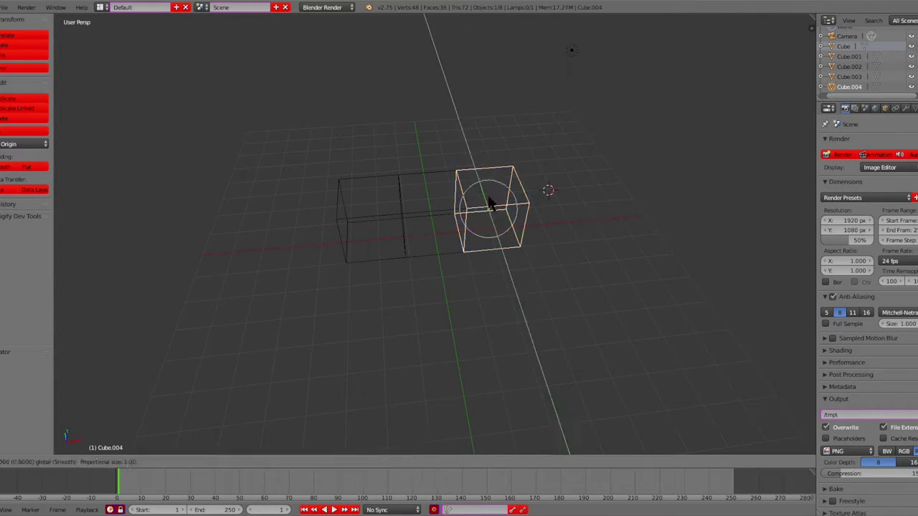
{"action": "key", "text": "Escape"}
{"action": "middle_click_drag", "start_coordinate": [501, 222], "coordinate": [451, 263]}
{"action": "key", "text": "z"}
{"action": "key", "text": "a"}
{"action": "scroll", "coordinate": [914, 80], "scroll_direction": "down", "scroll_amount": 1}
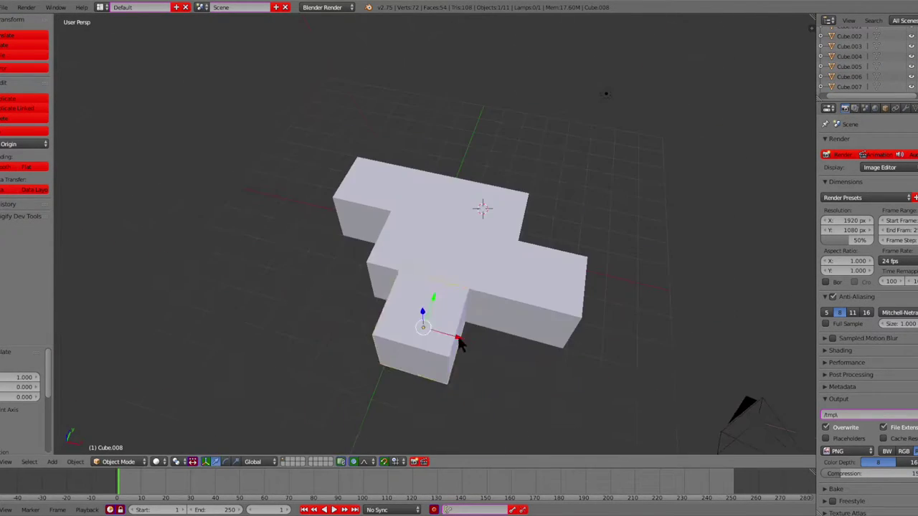
{"action": "scroll", "coordinate": [520, 317], "scroll_direction": "down", "scroll_amount": 2}
Hide the long block, then undo to bring the hidden blocks back in top view
{"action": "left_click", "coordinate": [910, 58]}
{"action": "scroll", "coordinate": [910, 72], "scroll_direction": "down", "scroll_amount": 2}
{"action": "key", "text": "ctrl+z"}
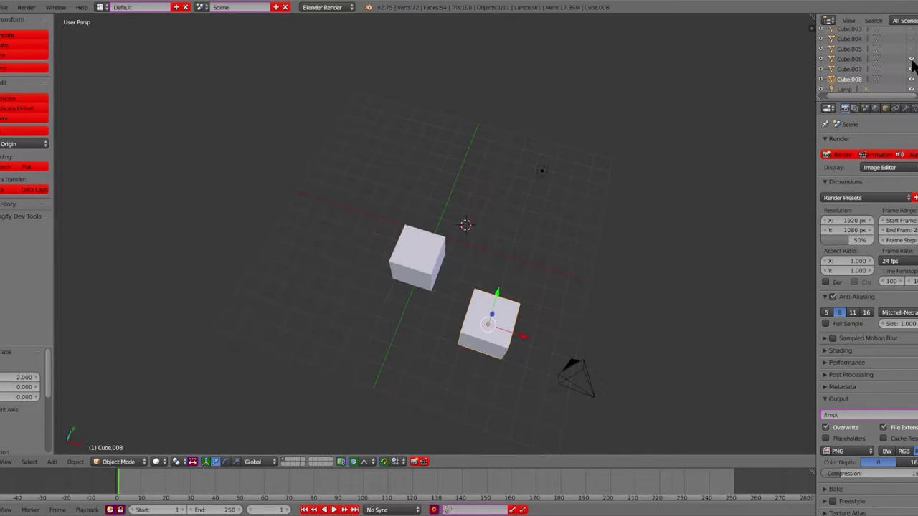
{"action": "key", "text": "ctrl+z"}
{"action": "scroll", "coordinate": [896, 72], "scroll_direction": "up", "scroll_amount": 3}
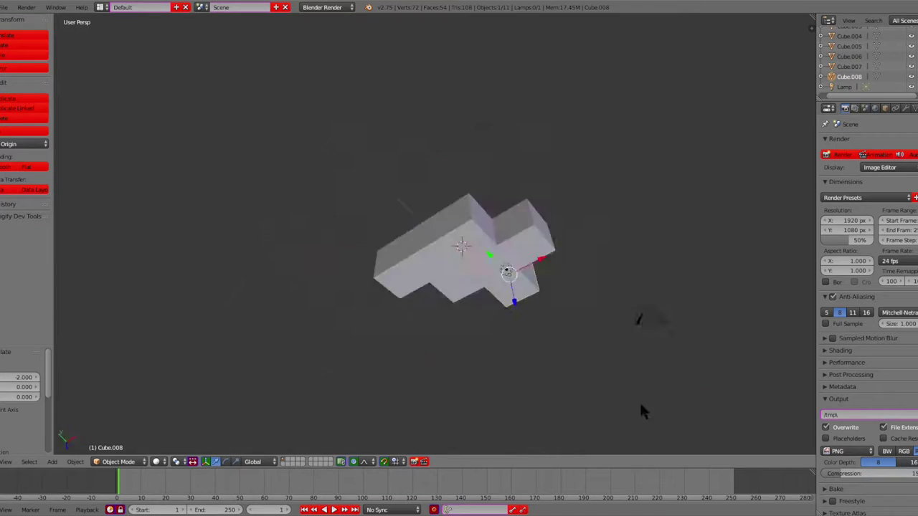
{"action": "key", "text": "KP_7"}
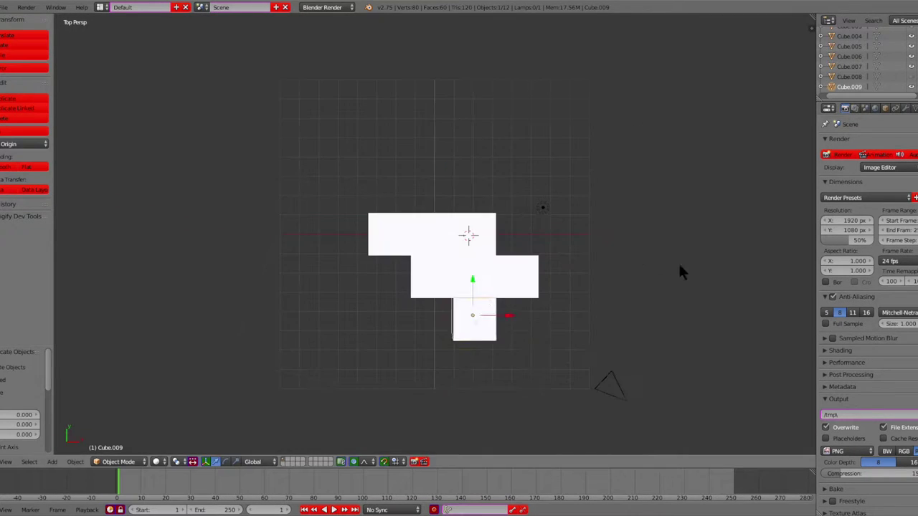
Duplicate the cube 2 units down Y, then add another copy 2 units along X
{"action": "key", "text": "shift+d"}
{"action": "type", "text": "y-2"}
{"action": "key", "text": "Return"}
{"action": "mouse_move", "coordinate": [433, 211]}
{"action": "middle_mouse_down"}
{"action": "mouse_move", "coordinate": [451, 150]}
{"action": "mouse_move", "coordinate": [436, 242]}
{"action": "middle_mouse_up"}
{"action": "key", "text": "shift+d"}
{"action": "key", "text": "Escape"}
{"action": "type", "text": "gx"}
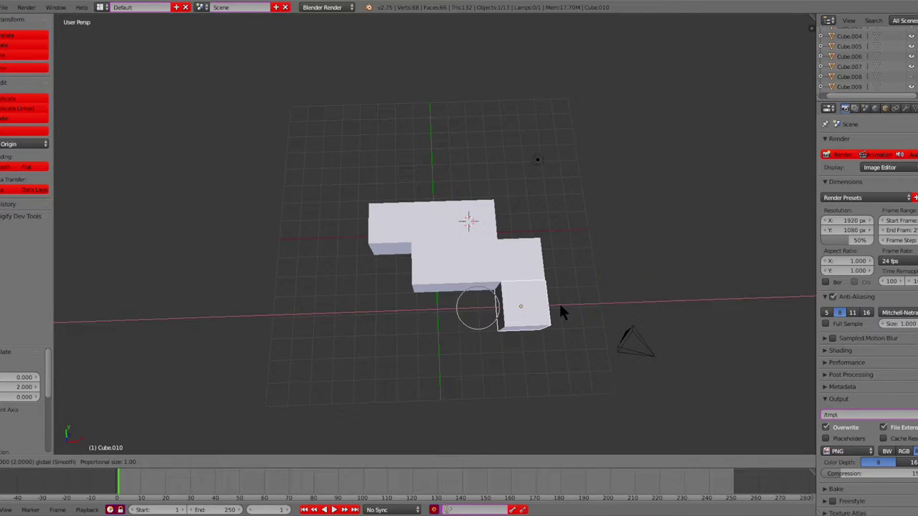
{"action": "type", "text": "2"}
{"action": "key", "text": "Return"}
Hide all but the newest cube, then undo the recent copies and block moves
{"action": "left_click_drag", "start_coordinate": [912, 65], "coordinate": [912, 36]}
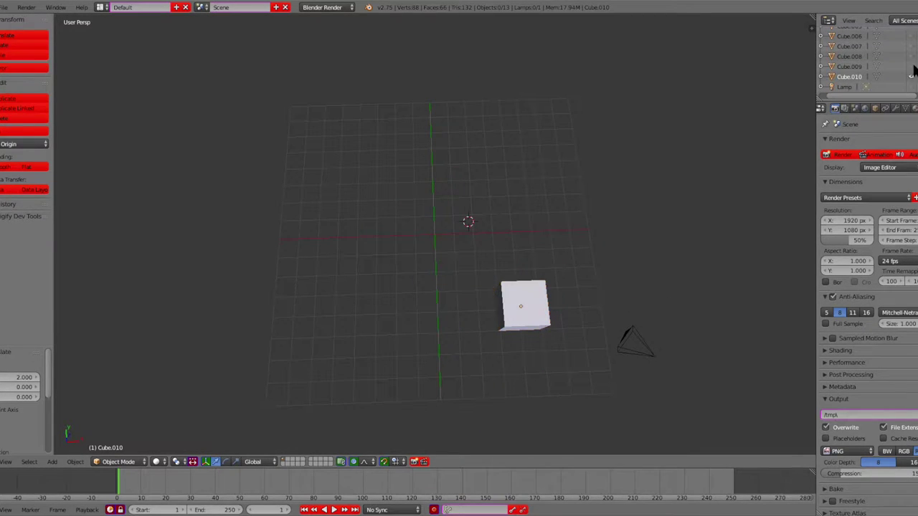
{"action": "key", "text": "ctrl+z"}
{"action": "key", "text": "ctrl+z"}
{"action": "key", "text": "ctrl+z"}
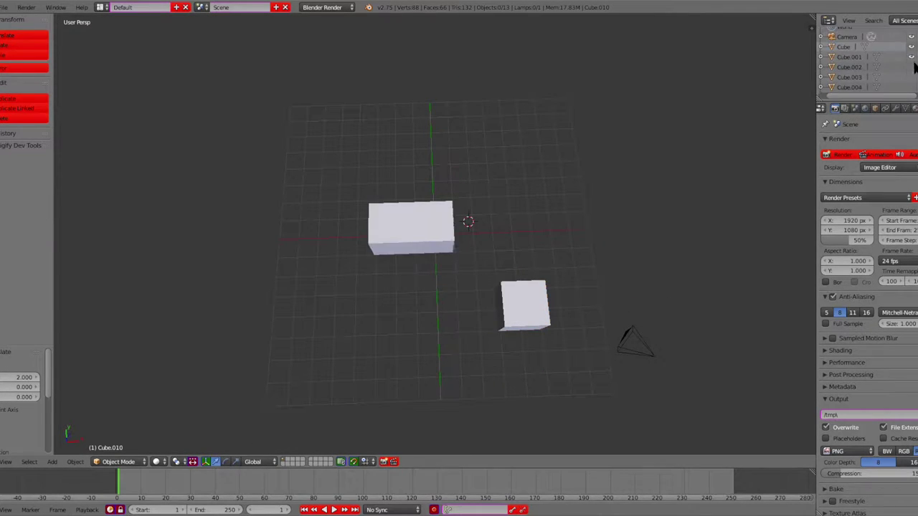
{"action": "key", "text": "ctrl+z"}
{"action": "key", "text": "ctrl+z"}
{"action": "key", "text": "ctrl+z"}
{"action": "key", "text": "ctrl+z"}
{"action": "key", "text": "ctrl+z"}
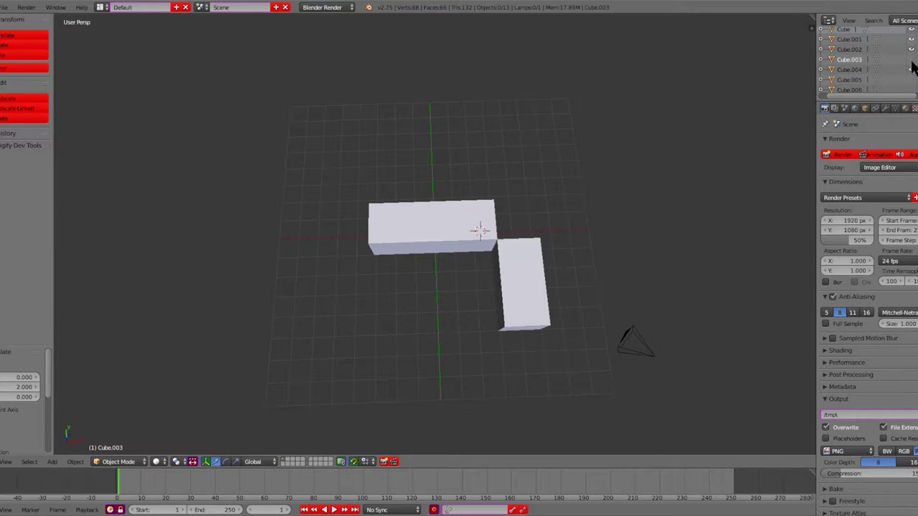
{"action": "key", "text": "ctrl+z"}
{"action": "left_click", "coordinate": [467, 175]}
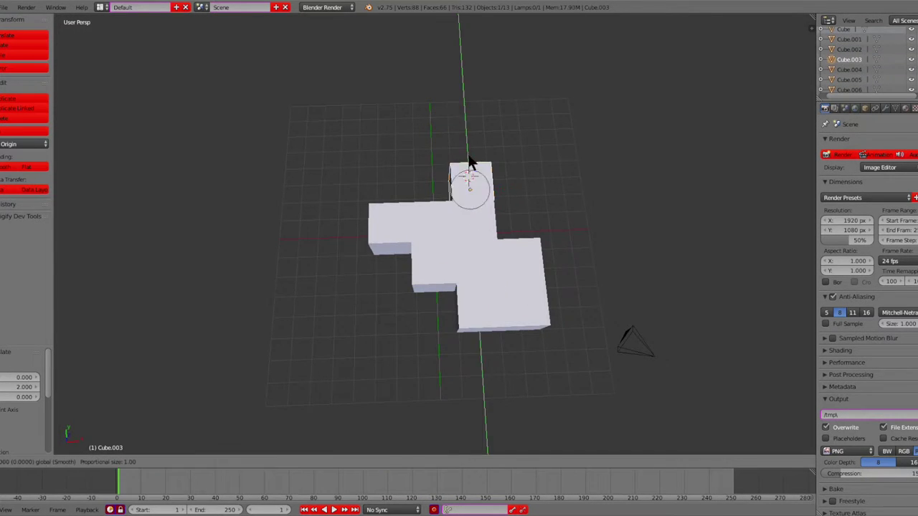
{"action": "key", "text": "ctrl+z"}
{"action": "scroll", "coordinate": [882, 65], "scroll_direction": "down", "scroll_amount": 2}
{"action": "key", "text": "ctrl+z"}
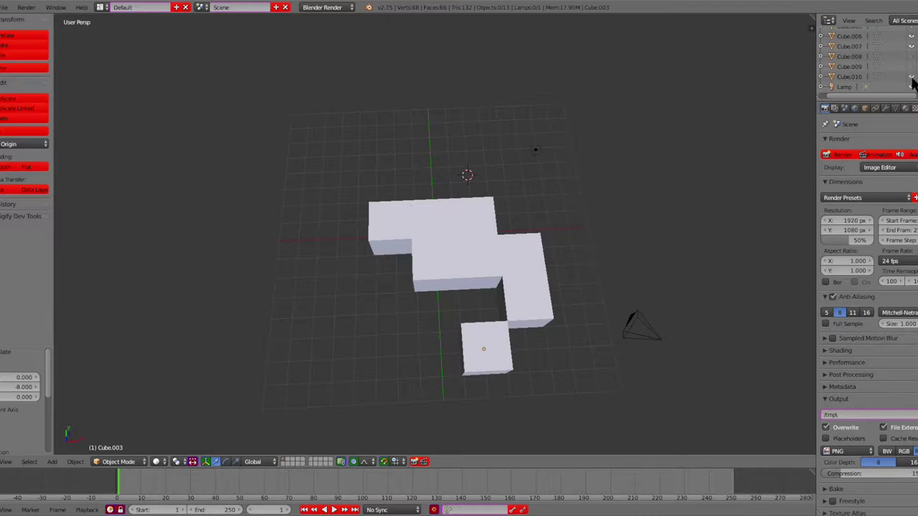
{"action": "key", "text": "ctrl+z"}
{"action": "key", "text": "ctrl+z"}
{"action": "key", "text": "ctrl+z"}
{"action": "key", "text": "ctrl+z"}
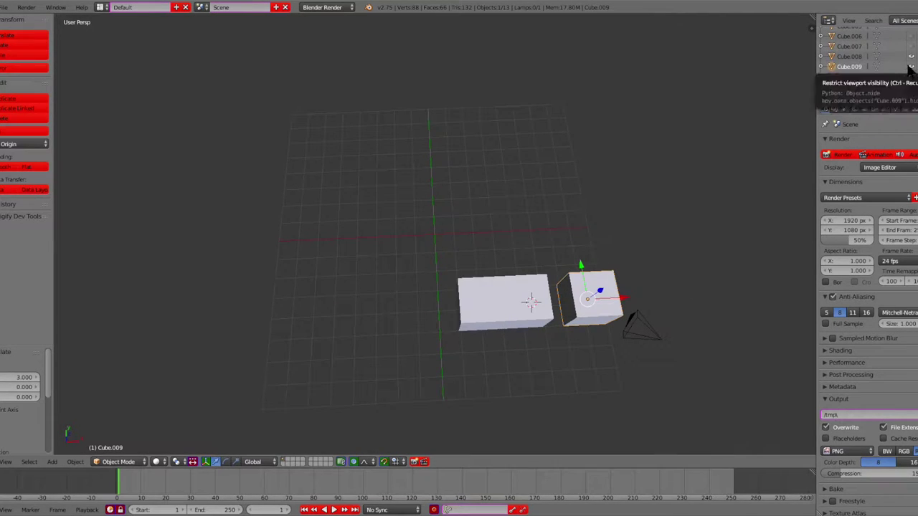
{"action": "key", "text": "ctrl+z"}
{"action": "key", "text": "ctrl+z"}
{"action": "key", "text": "ctrl+z"}
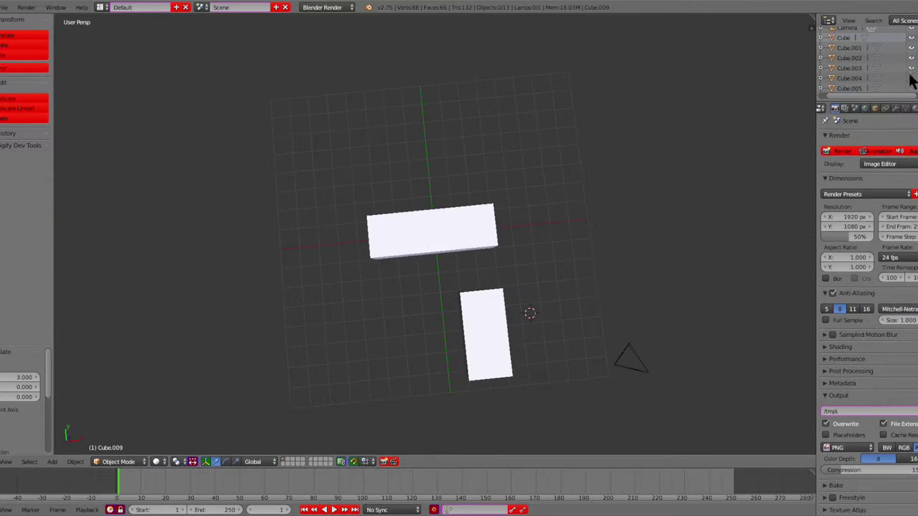
{"action": "key", "text": "ctrl+z"}
Move Cube.001 along X beside the long block and another cube to its end
{"action": "key", "text": "KP_1"}
{"action": "key", "text": "KP_7"}
{"action": "key", "text": "g"}
{"action": "key", "text": "x"}
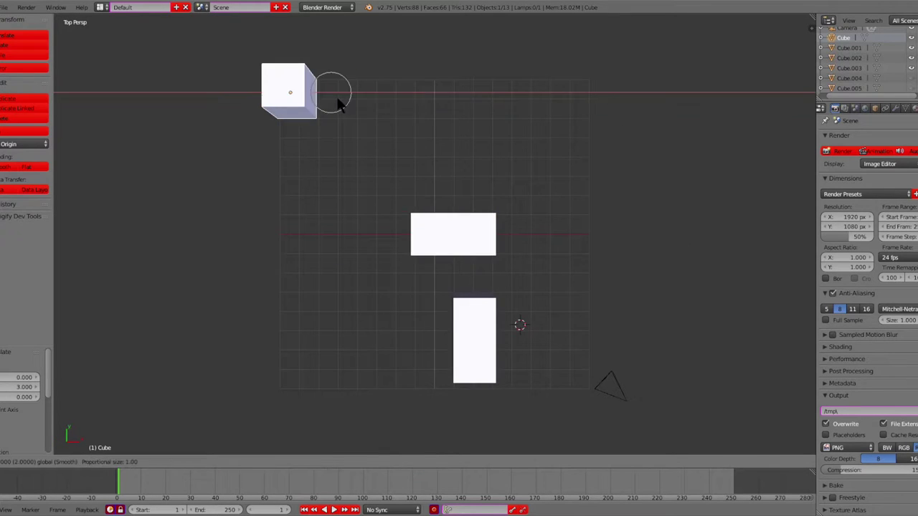
{"action": "left_click", "coordinate": [460, 90]}
{"action": "middle_click_drag", "start_coordinate": [386, 143], "coordinate": [438, 245]}
{"action": "key", "text": "g"}
{"action": "left_click", "coordinate": [360, 178]}
{"action": "key", "text": "KP_1"}
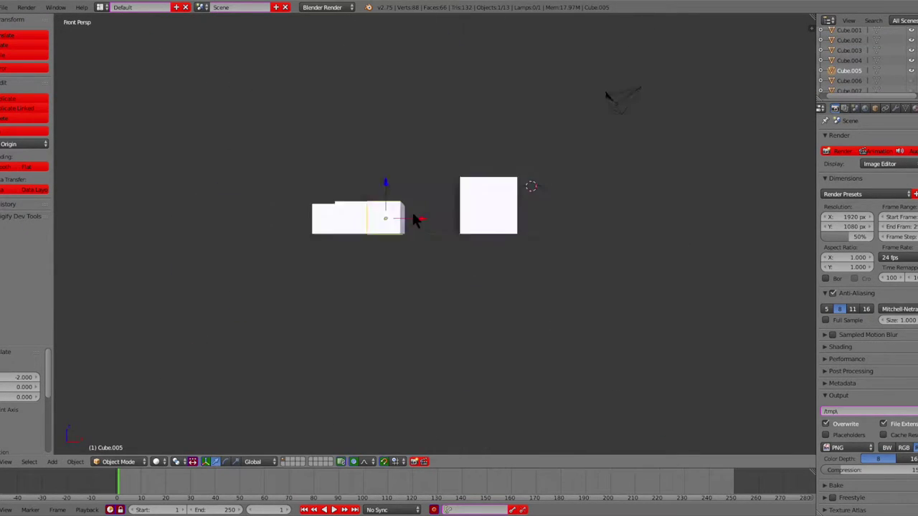
{"action": "key", "text": "KP_7"}
Move Cube.006 upward, then duplicate a cube 7 units along Y as the separate block
{"action": "right_click", "coordinate": [418, 282]}
{"action": "key", "text": "g"}
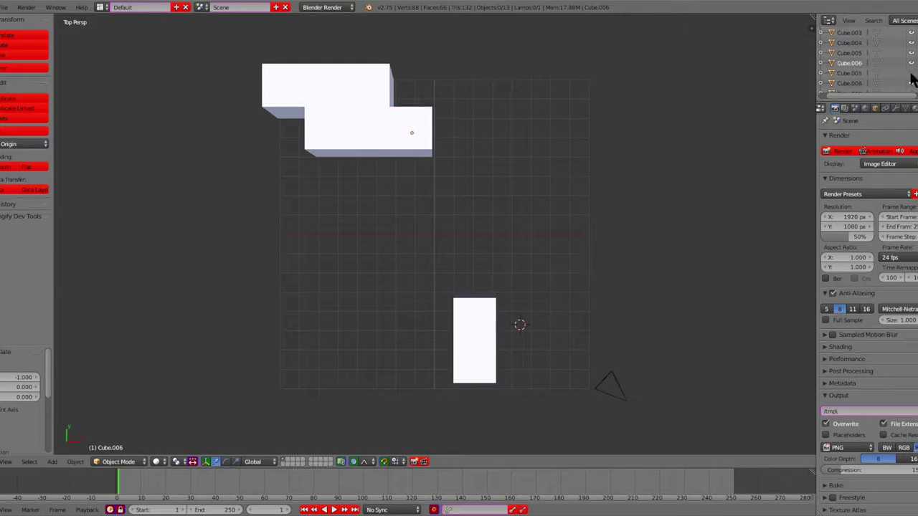
{"action": "left_click", "coordinate": [379, 178]}
{"action": "middle_click_drag", "start_coordinate": [379, 177], "coordinate": [382, 193]}
{"action": "right_click", "coordinate": [494, 243]}
{"action": "mouse_move", "coordinate": [494, 243]}
{"action": "middle_mouse_down"}
{"action": "mouse_move", "coordinate": [604, 208]}
{"action": "mouse_move", "coordinate": [582, 363]}
{"action": "mouse_move", "coordinate": [522, 122]}
{"action": "mouse_move", "coordinate": [438, 237]}
{"action": "middle_mouse_up"}
{"action": "key", "text": "shift+d"}
{"action": "left_click", "coordinate": [582, 363]}
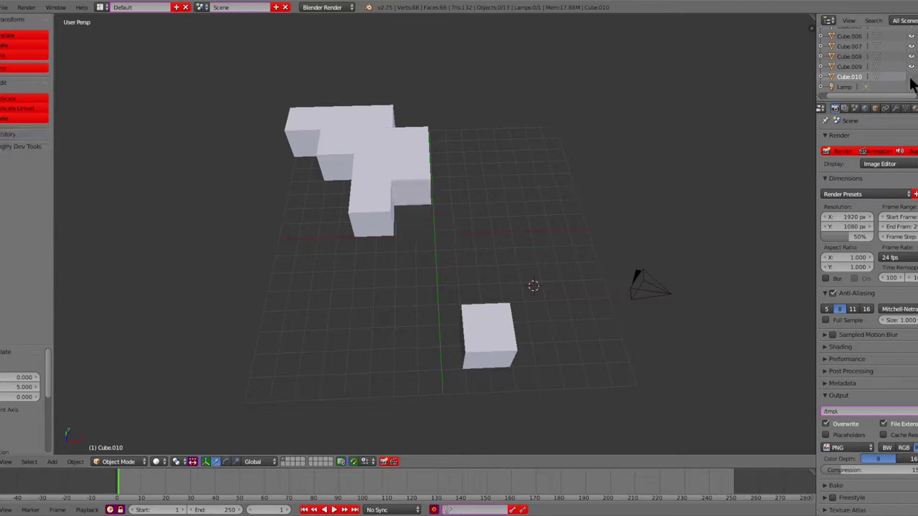
{"action": "scroll", "coordinate": [912, 70], "scroll_direction": "down", "scroll_amount": 1}
{"action": "left_click", "coordinate": [913, 61]}
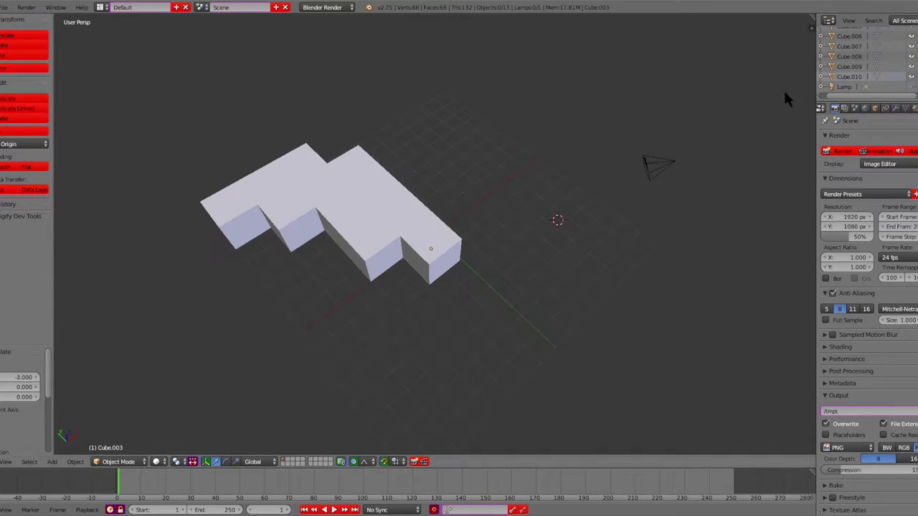
Duplicate a cube 2 units along Y, then undo the misplaced copy
{"action": "key", "text": "shift+d"}
{"action": "key", "text": "Escape"}
{"action": "type", "text": "gy2"}
{"action": "key", "text": "Return"}
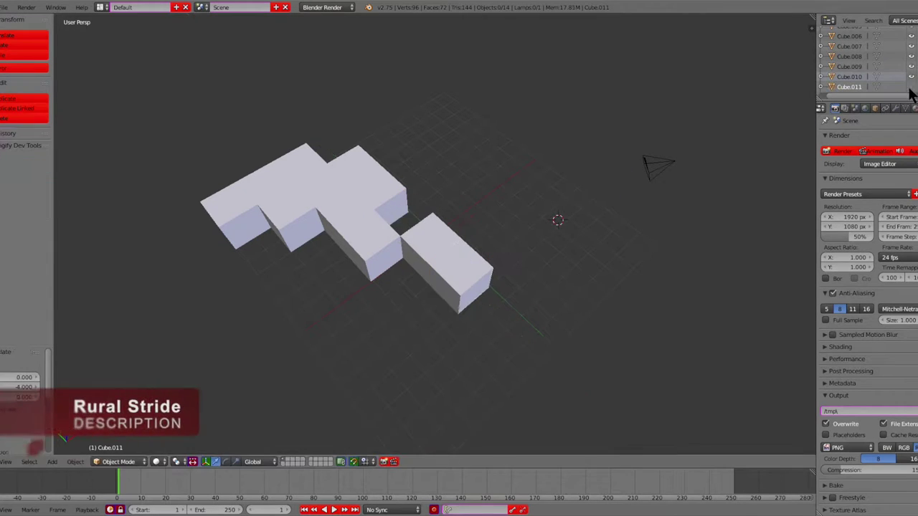
{"action": "key", "text": "ctrl+z"}
{"action": "key", "text": "ctrl+z"}
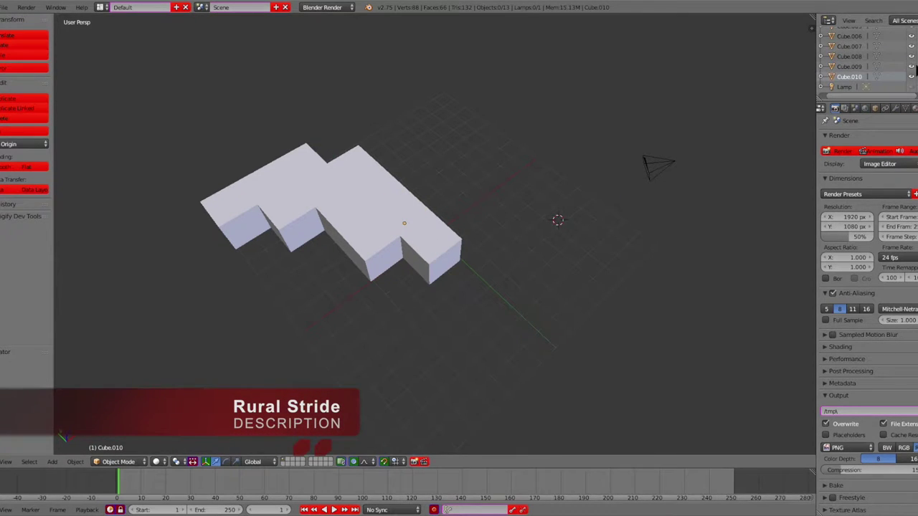
Duplicate the cube 2 units toward -Y and orbit to check the new block
{"action": "key", "text": "shift+d"}
{"action": "key", "text": "y"}
{"action": "key", "text": "minus"}
{"action": "type", "text": "2"}
{"action": "key", "text": "Return"}
{"action": "mouse_move", "coordinate": [760, 114]}
{"action": "middle_mouse_down"}
{"action": "mouse_move", "coordinate": [558, 171]}
{"action": "mouse_move", "coordinate": [651, 179]}
{"action": "mouse_move", "coordinate": [889, 58]}
{"action": "middle_mouse_up"}
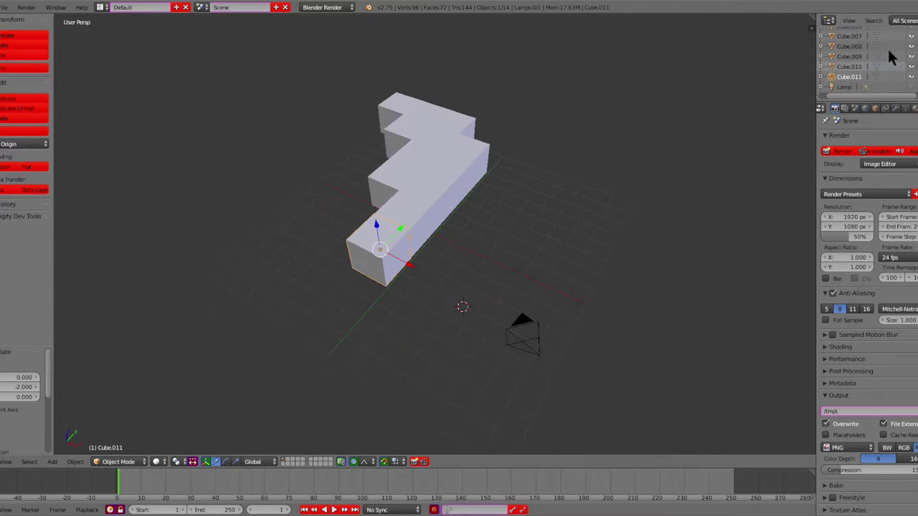
{"action": "middle_click_drag", "start_coordinate": [402, 286], "coordinate": [626, 229]}
Add a cube copy to the right along X and another 2 units along Y
{"action": "key", "text": "shift+d"}
{"action": "key", "text": "x"}
{"action": "left_click", "coordinate": [534, 276]}
{"action": "type", "text": "gy2"}
{"action": "key", "text": "Return"}
Duplicate the next cube into place and set the 3D cursor near the structure
{"action": "left_click", "coordinate": [850, 66]}
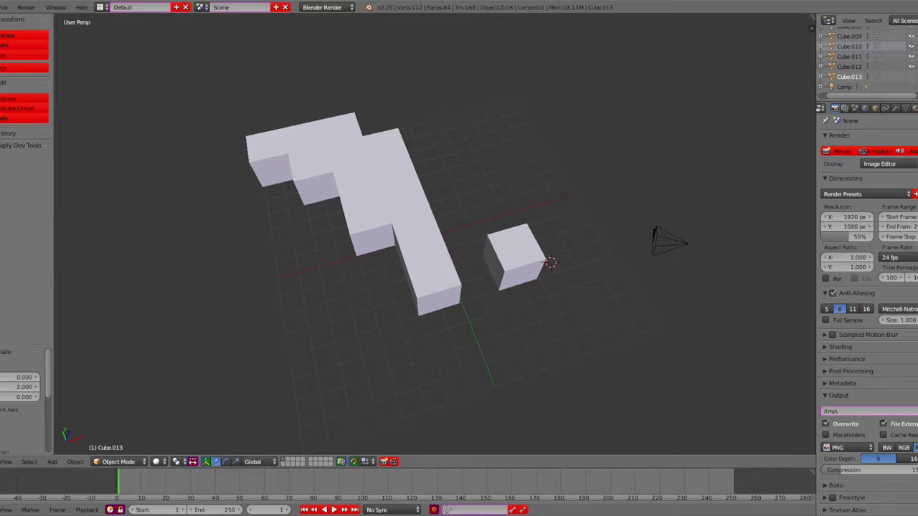
{"action": "key", "text": "shift+d"}
{"action": "left_click", "coordinate": [550, 240]}
{"action": "mouse_move", "coordinate": [550, 241]}
{"action": "middle_mouse_down"}
{"action": "mouse_move", "coordinate": [501, 117]}
{"action": "mouse_move", "coordinate": [682, 187]}
{"action": "middle_mouse_up"}
{"action": "left_click", "coordinate": [485, 276]}
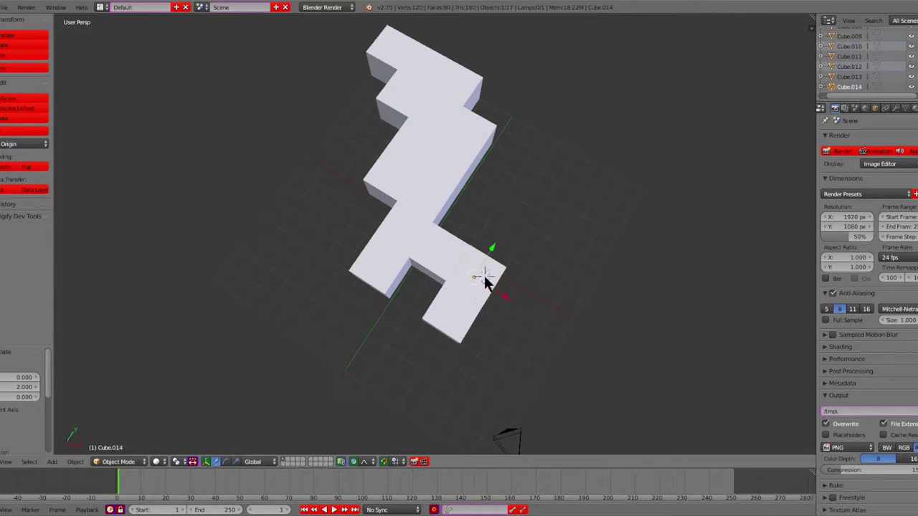
Add two more cube copies from the structure's end cube, orbiting to view the whole figure
{"action": "left_click", "coordinate": [849, 76]}
{"action": "key", "text": "Tab"}
{"action": "key", "text": "Tab"}
{"action": "key", "text": "shift+d"}
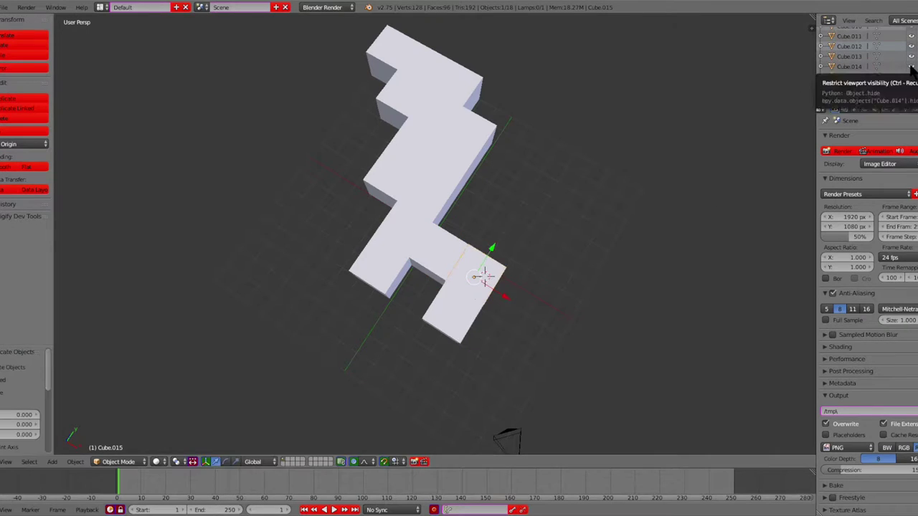
{"action": "left_click", "coordinate": [535, 311]}
{"action": "mouse_move", "coordinate": [534, 311]}
{"action": "middle_mouse_down"}
{"action": "mouse_move", "coordinate": [574, 125]}
{"action": "mouse_move", "coordinate": [579, 226]}
{"action": "middle_mouse_up"}
{"action": "key", "text": "shift+d"}
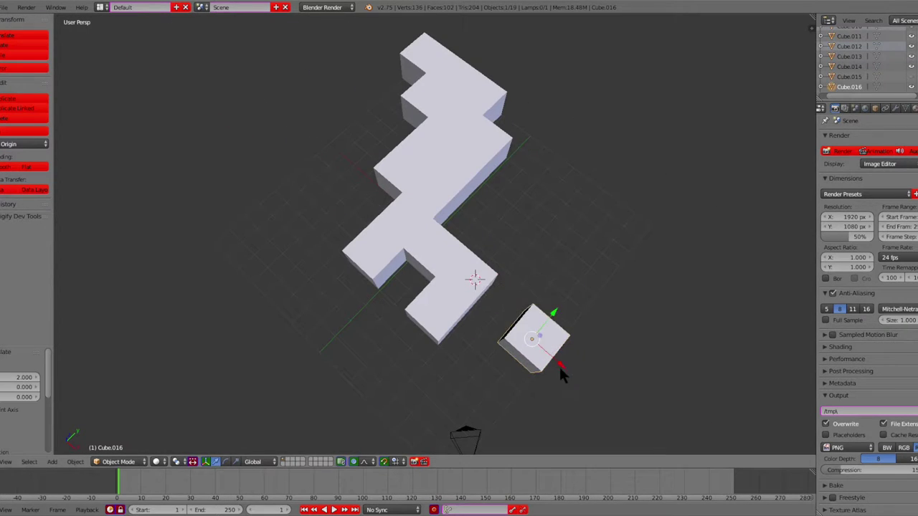
{"action": "left_click", "coordinate": [506, 375]}
{"action": "middle_click_drag", "start_coordinate": [506, 375], "coordinate": [625, 180]}
{"action": "scroll", "coordinate": [742, 219], "scroll_direction": "up", "scroll_amount": 5}
{"action": "mouse_move", "coordinate": [742, 218]}
{"action": "middle_mouse_down"}
{"action": "mouse_move", "coordinate": [826, 125]}
{"action": "mouse_move", "coordinate": [564, 318]}
{"action": "middle_mouse_up"}
Place a cube copy beside the structure and start a copy toward the inner corner
{"action": "key", "text": "shift+d"}
{"action": "left_click", "coordinate": [574, 236]}
{"action": "middle_click_drag", "start_coordinate": [744, 199], "coordinate": [893, 77]}
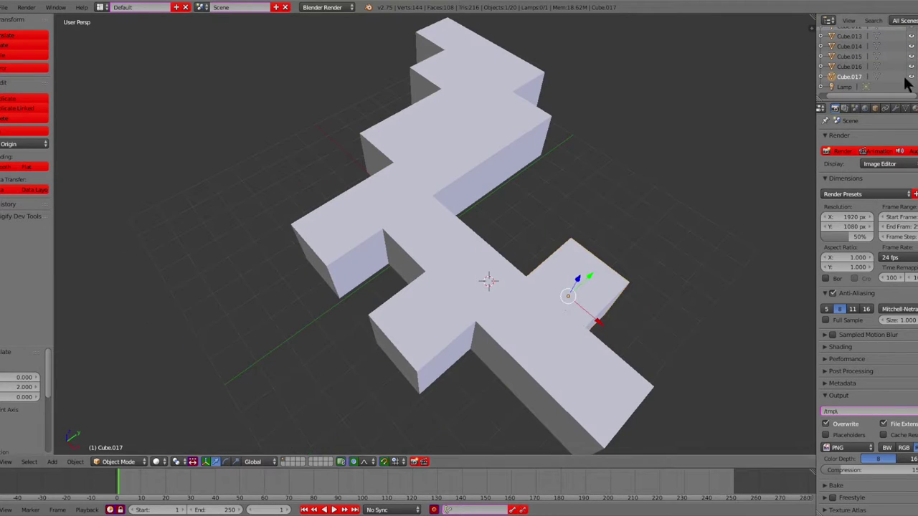
{"action": "key", "text": "shift+d"}
{"action": "left_click", "coordinate": [825, 172]}
{"action": "mouse_move", "coordinate": [825, 172]}
{"action": "middle_mouse_down"}
{"action": "mouse_move", "coordinate": [753, 258]}
{"action": "mouse_move", "coordinate": [578, 212]}
{"action": "middle_mouse_up"}
Fill the inner corner with two cube copies, checking the result from top and front views
{"action": "key", "text": "shift+d"}
{"action": "left_click", "coordinate": [856, 68]}
{"action": "key", "text": "shift+d"}
{"action": "left_click", "coordinate": [856, 67]}
{"action": "mouse_move", "coordinate": [502, 265]}
{"action": "middle_mouse_down"}
{"action": "mouse_move", "coordinate": [548, 150]}
{"action": "mouse_move", "coordinate": [496, 224]}
{"action": "mouse_move", "coordinate": [428, 123]}
{"action": "mouse_move", "coordinate": [579, 200]}
{"action": "mouse_move", "coordinate": [610, 199]}
{"action": "middle_mouse_up"}
{"action": "scroll", "coordinate": [872, 86], "scroll_direction": "down", "scroll_amount": 1}
{"action": "key", "text": "KP_7"}
{"action": "key", "text": "KP_1"}
{"action": "key", "text": "KP_7"}
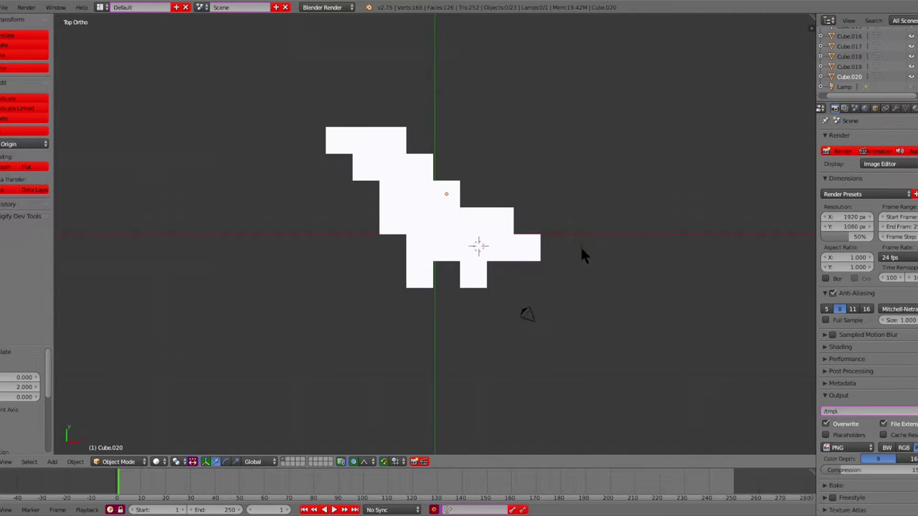
Duplicate the end cube to Y -2 and again to Y -4
{"action": "key", "text": "shift+d"}
{"action": "left_click", "coordinate": [440, 232]}
{"action": "mouse_move", "coordinate": [440, 232]}
{"action": "middle_mouse_down"}
{"action": "mouse_move", "coordinate": [492, 175]}
{"action": "mouse_move", "coordinate": [735, 175]}
{"action": "middle_mouse_up"}
{"action": "scroll", "coordinate": [832, 72], "scroll_direction": "down", "scroll_amount": 1}
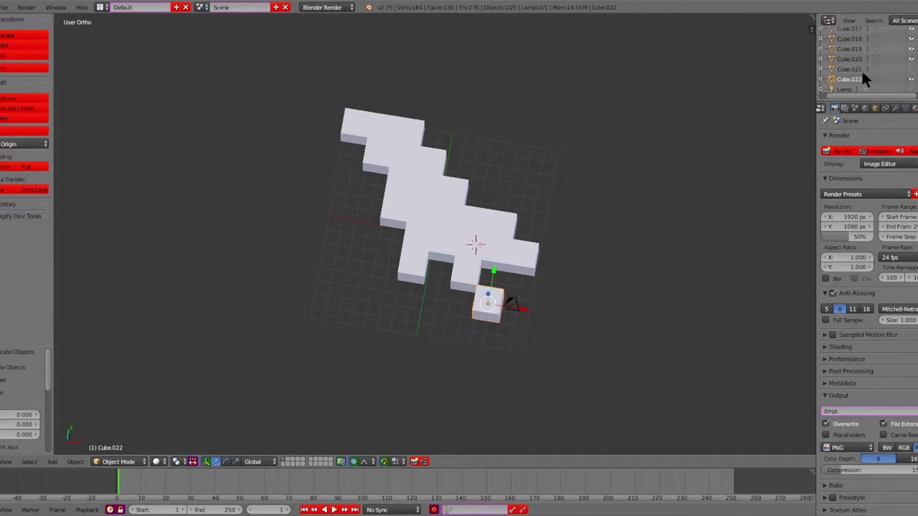
{"action": "key", "text": "shift+d"}
{"action": "left_click", "coordinate": [512, 311]}
{"action": "middle_click_drag", "start_coordinate": [512, 311], "coordinate": [543, 256]}
Add two cube copies offset 2 units along X
{"action": "key", "text": "shift+d"}
{"action": "key", "text": "x"}
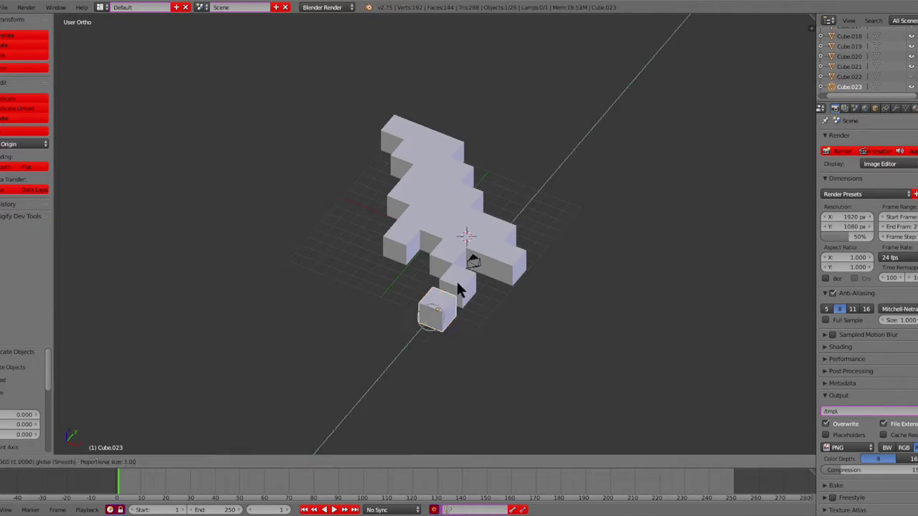
{"action": "left_click", "coordinate": [608, 331]}
{"action": "mouse_move", "coordinate": [608, 330]}
{"action": "middle_mouse_down"}
{"action": "mouse_move", "coordinate": [605, 320]}
{"action": "mouse_move", "coordinate": [601, 377]}
{"action": "middle_mouse_up"}
{"action": "key", "text": "shift+d"}
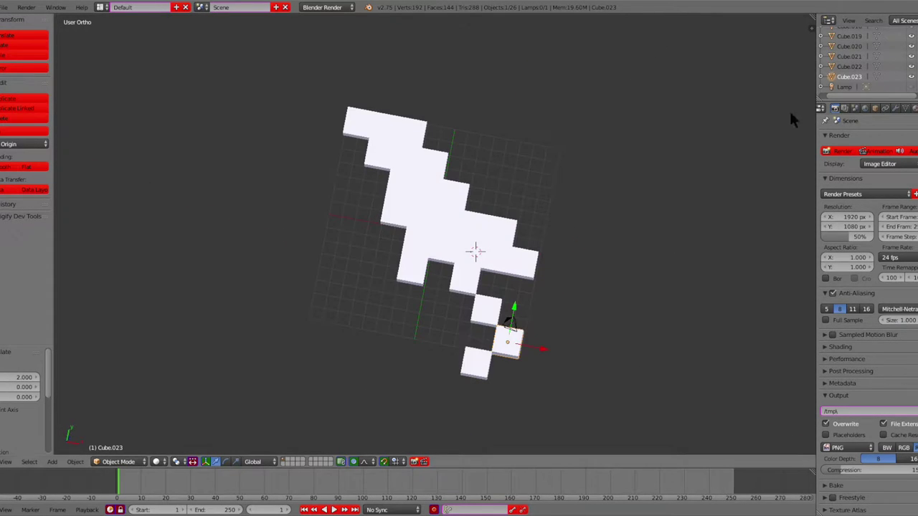
{"action": "key", "text": "x"}
{"action": "left_click", "coordinate": [530, 338]}
{"action": "mouse_move", "coordinate": [536, 338]}
{"action": "middle_mouse_down"}
{"action": "mouse_move", "coordinate": [684, 182]}
{"action": "mouse_move", "coordinate": [523, 217]}
{"action": "middle_mouse_up"}
In top view, add a copy to the right and another left of the centre line
{"action": "key", "text": "KP_7"}
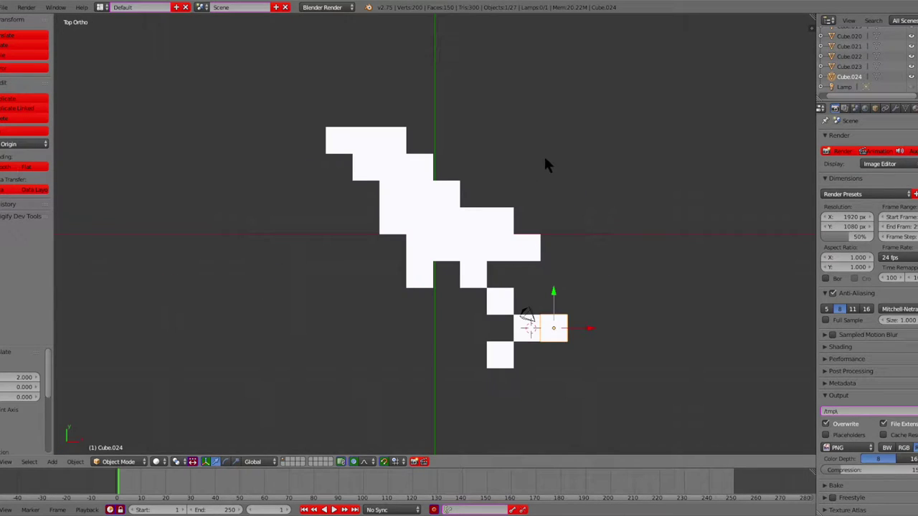
{"action": "key", "text": "shift+d"}
{"action": "key", "text": "x"}
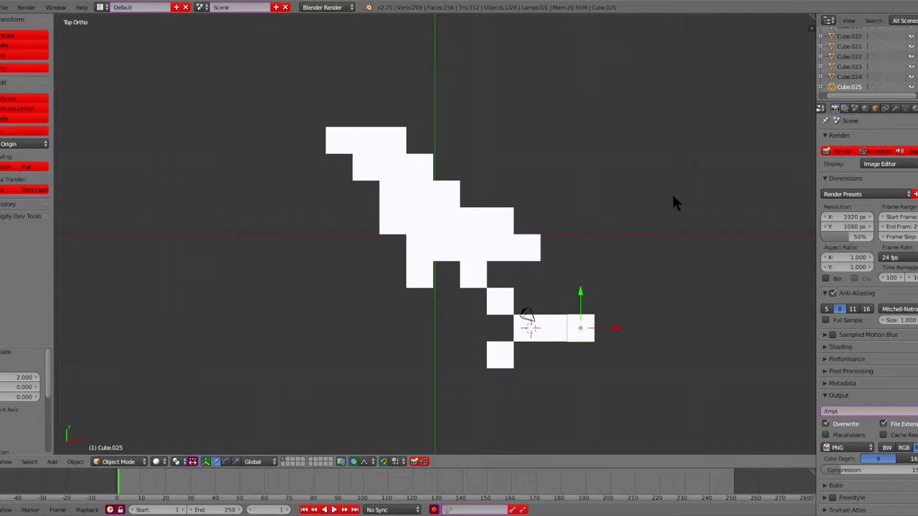
{"action": "scroll", "coordinate": [674, 201], "scroll_direction": "up", "scroll_amount": 1}
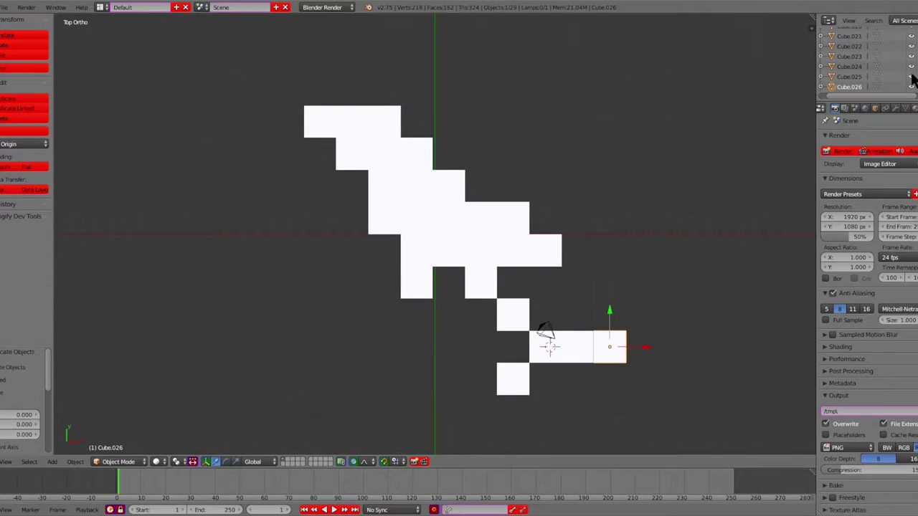
{"action": "key", "text": "shift+d"}
{"action": "key", "text": "x"}
{"action": "key", "text": "y"}
{"action": "left_click", "coordinate": [325, 328]}
Add copies one cube lower (Y -2) and one cube right (X 2), plus one more in place
{"action": "key", "text": "shift+d"}
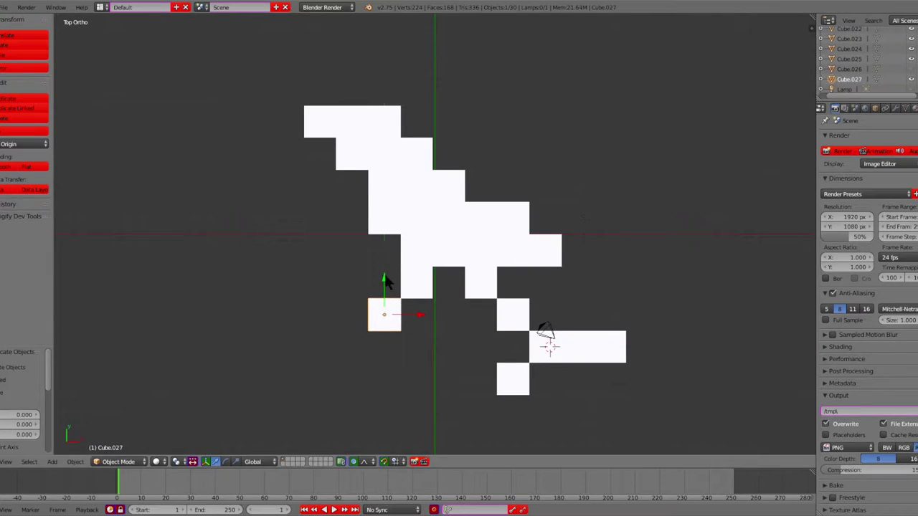
{"action": "key", "text": "y"}
{"action": "key", "text": "minus"}
{"action": "key", "text": "2"}
{"action": "key", "text": "Return"}
{"action": "key", "text": "shift+d"}
{"action": "key", "text": "x"}
{"action": "key", "text": "2"}
{"action": "key", "text": "Return"}
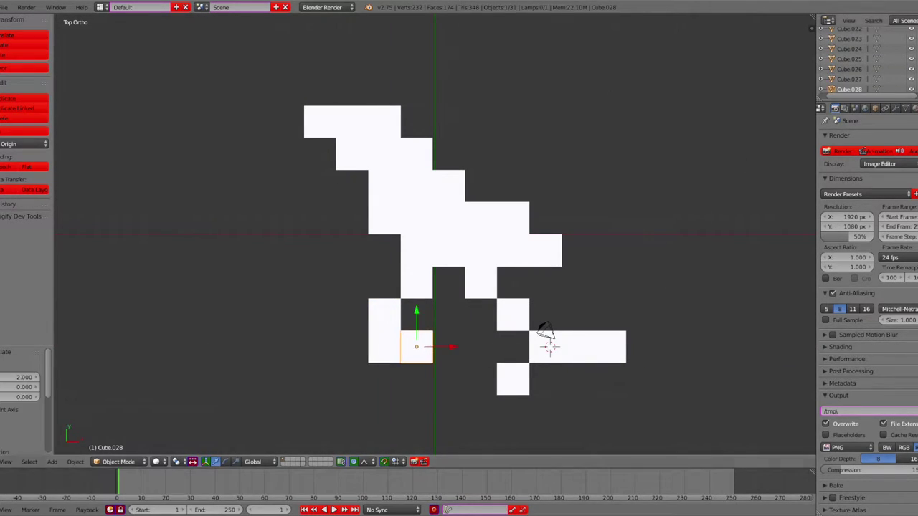
{"action": "key", "text": "shift+d"}
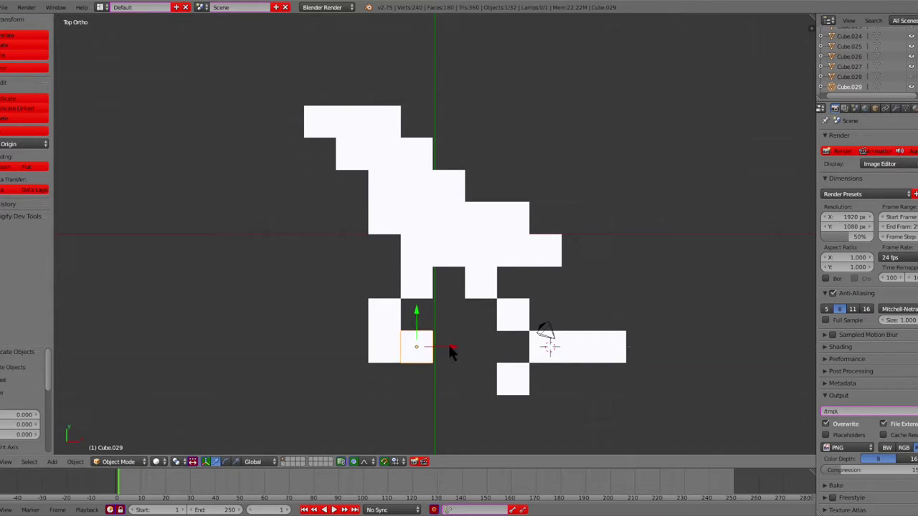
{"action": "right_click", "coordinate": [387, 310]}
Move the new copy one cube down (Y -2), then one cube left (X -2)
{"action": "key", "text": "g"}
{"action": "key", "text": "y"}
{"action": "key", "text": "minus"}
{"action": "key", "text": "2"}
{"action": "key", "text": "Return"}
{"action": "key", "text": "g"}
{"action": "key", "text": "x"}
{"action": "key", "text": "minus"}
{"action": "key", "text": "2"}
{"action": "key", "text": "Return"}
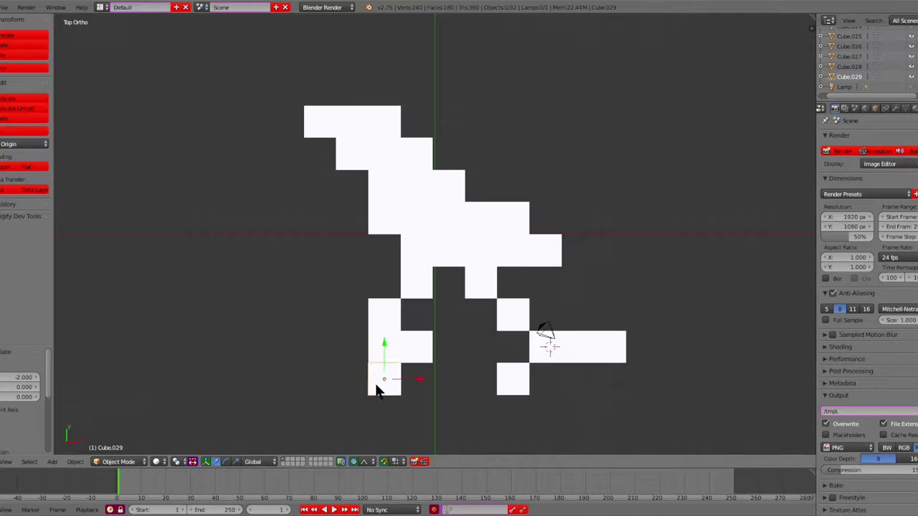
Shift a cube one cube left (X -2) and add a copy two cubes up (Y 4)
{"action": "key", "text": "g"}
{"action": "key", "text": "x"}
{"action": "key", "text": "minus"}
{"action": "key", "text": "2"}
{"action": "key", "text": "Return"}
{"action": "key", "text": "shift+d"}
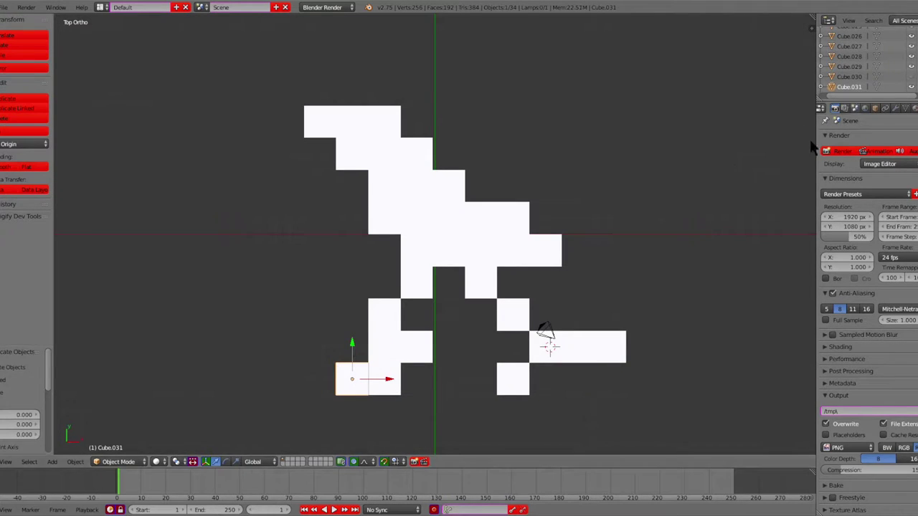
{"action": "key", "text": "y"}
{"action": "key", "text": "4"}
{"action": "key", "text": "Return"}
Back in top view, add a copy one cube up (Y 2)
{"action": "middle_click_drag", "start_coordinate": [506, 149], "coordinate": [600, 249]}
{"action": "key", "text": "KP_7"}
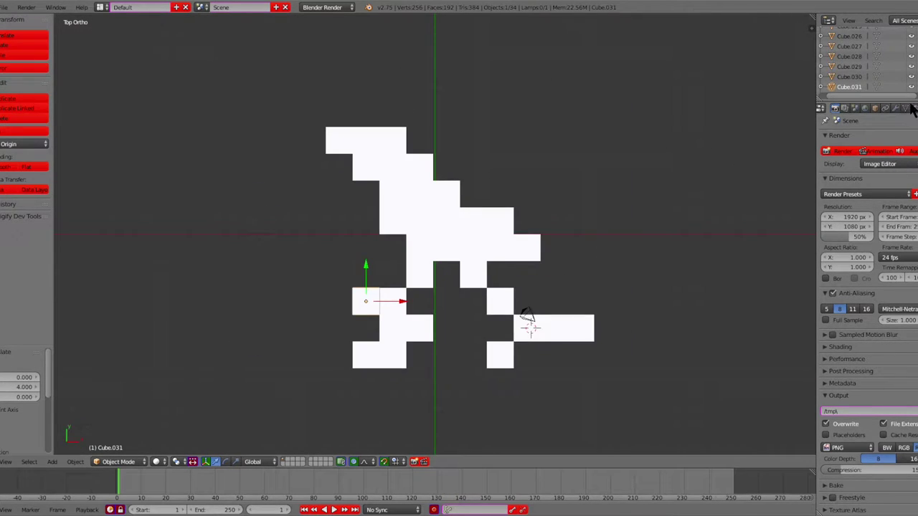
{"action": "scroll", "coordinate": [528, 323], "scroll_direction": "down", "scroll_amount": 2}
{"action": "key", "text": "shift+d"}
{"action": "key", "text": "y"}
{"action": "key", "text": "2"}
{"action": "key", "text": "Return"}
Duplicate a cube and shift it 1 unit along X, then add another copy at the lower left
{"action": "key", "text": "shift+d"}
{"action": "key", "text": "Escape"}
{"action": "key", "text": "g"}
{"action": "key", "text": "x"}
{"action": "key", "text": "1"}
{"action": "key", "text": "Return"}
{"action": "key", "text": "shift+d"}
{"action": "key", "text": "Return"}
Add a copy one cube left (X -2) and check it from the top view
{"action": "key", "text": "shift+d"}
{"action": "key", "text": "x"}
{"action": "key", "text": "minus"}
{"action": "key", "text": "2"}
{"action": "key", "text": "Return"}
{"action": "mouse_move", "coordinate": [619, 178]}
{"action": "middle_mouse_down"}
{"action": "mouse_move", "coordinate": [721, 263]}
{"action": "mouse_move", "coordinate": [556, 246]}
{"action": "mouse_move", "coordinate": [594, 35]}
{"action": "mouse_move", "coordinate": [573, 209]}
{"action": "middle_mouse_up"}
{"action": "key", "text": "KP_7"}
Place another cube copy further left and inspect the lower-left limb
{"action": "key", "text": "shift+d"}
{"action": "key", "text": "Return"}
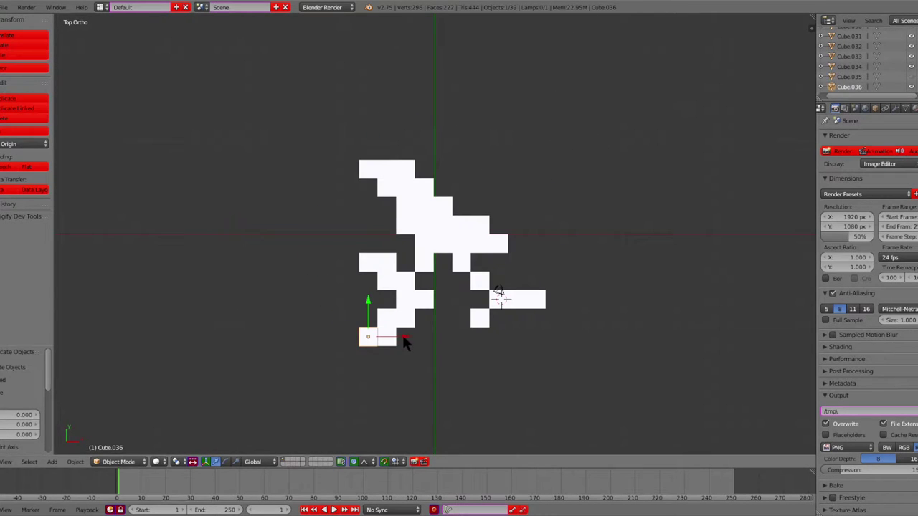
{"action": "left_click", "coordinate": [426, 346]}
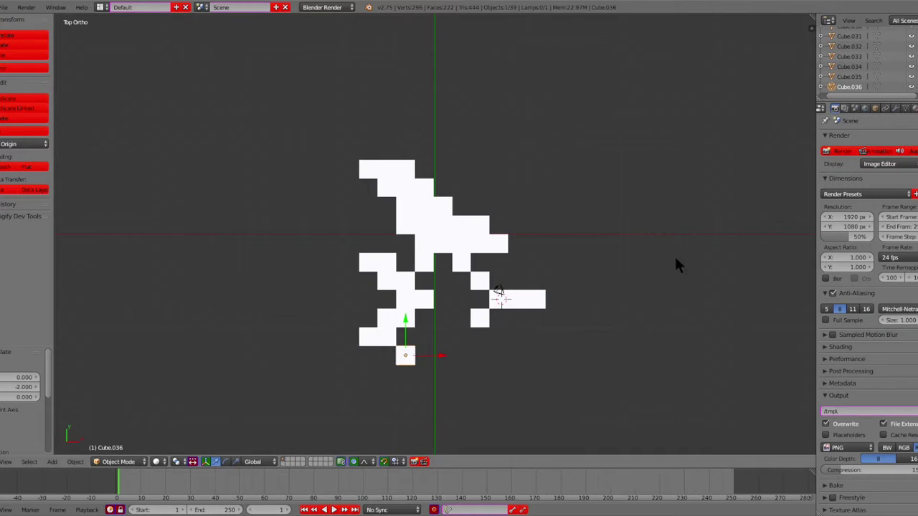
{"action": "scroll", "coordinate": [674, 254], "scroll_direction": "up", "scroll_amount": 3}
{"action": "middle_click_drag", "start_coordinate": [652, 241], "coordinate": [737, 302]}
{"action": "key", "text": "shift+d"}
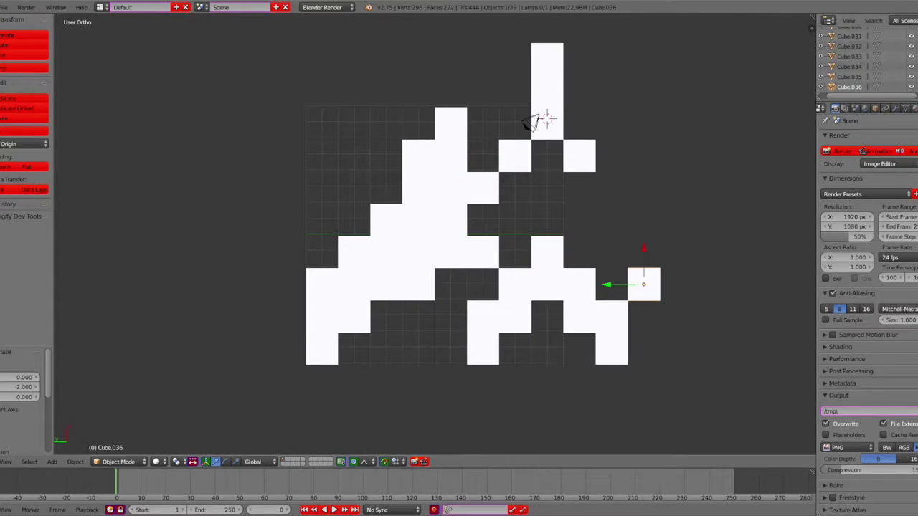
Shift the copied cube one grid step up and reposition the neighbouring cube
{"action": "key", "text": "x"}
{"action": "left_click", "coordinate": [608, 227]}
{"action": "middle_click_drag", "start_coordinate": [608, 226], "coordinate": [634, 321]}
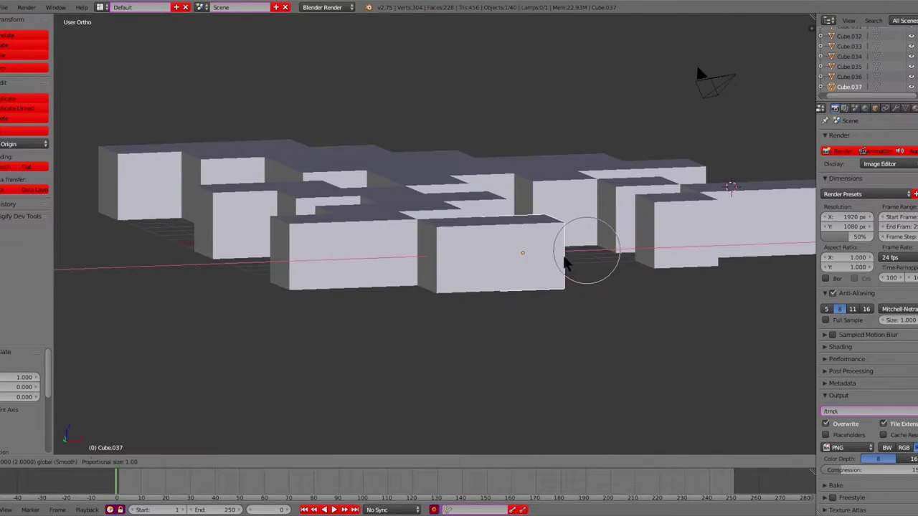
{"action": "key", "text": "g"}
{"action": "left_click", "coordinate": [552, 337]}
{"action": "mouse_move", "coordinate": [552, 337]}
{"action": "middle_mouse_down"}
{"action": "mouse_move", "coordinate": [751, 293]}
{"action": "mouse_move", "coordinate": [278, 199]}
{"action": "middle_mouse_up"}
{"action": "middle_click_drag", "start_coordinate": [219, 180], "coordinate": [543, 192]}
Duplicate the cube and move the copies -2 units along X to extend the figure
{"action": "key", "text": "shift+d"}
{"action": "key", "text": "Escape"}
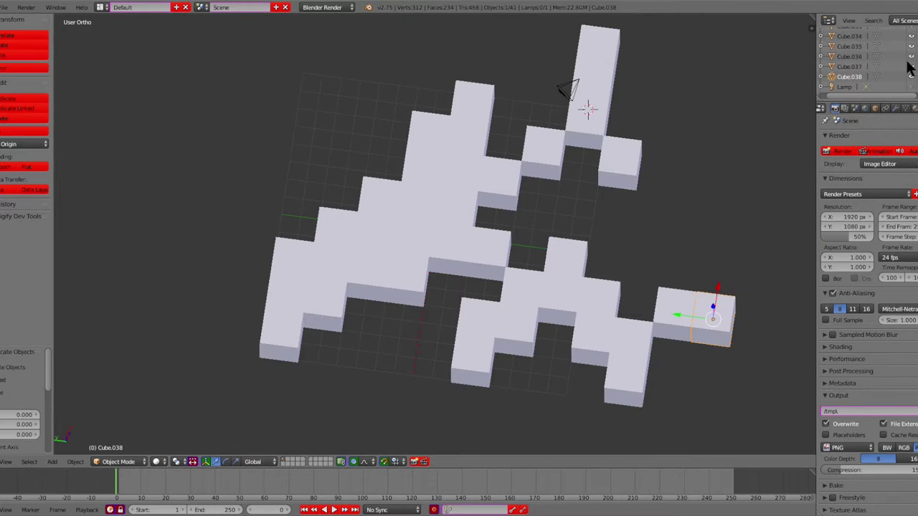
{"action": "type", "text": "gx-2"}
{"action": "key", "text": "Return"}
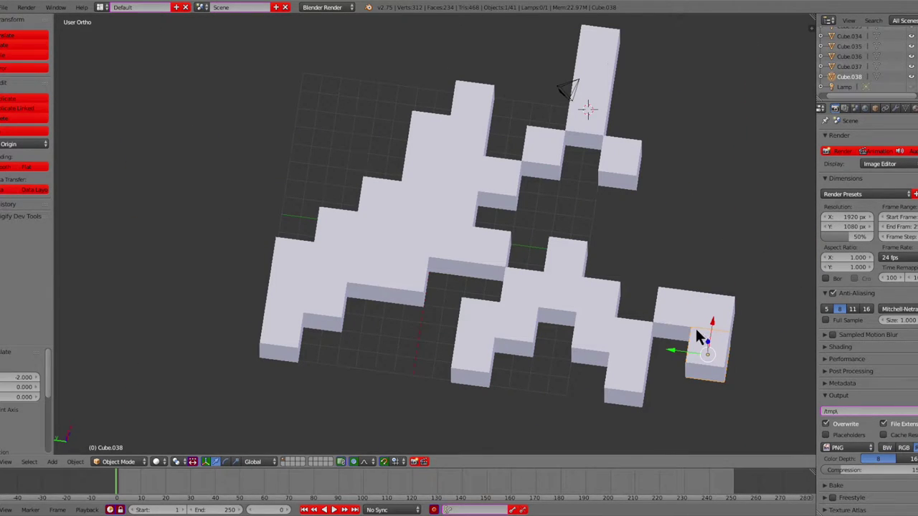
{"action": "key", "text": "shift+d"}
{"action": "key", "text": "Return"}
{"action": "mouse_move", "coordinate": [762, 220]}
{"action": "middle_mouse_down"}
{"action": "mouse_move", "coordinate": [684, 185]}
{"action": "mouse_move", "coordinate": [520, 164]}
{"action": "mouse_move", "coordinate": [712, 293]}
{"action": "mouse_move", "coordinate": [645, 368]}
{"action": "middle_mouse_up"}
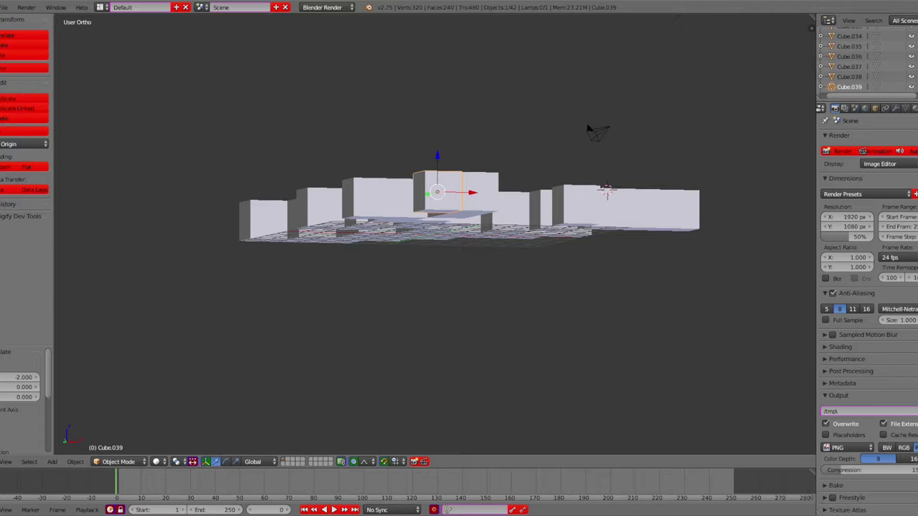
In top view, add two more cubes to the arm, each one cube-width further right
{"action": "key", "text": "KP_7"}
{"action": "key", "text": "shift+d"}
{"action": "left_click", "coordinate": [692, 313]}
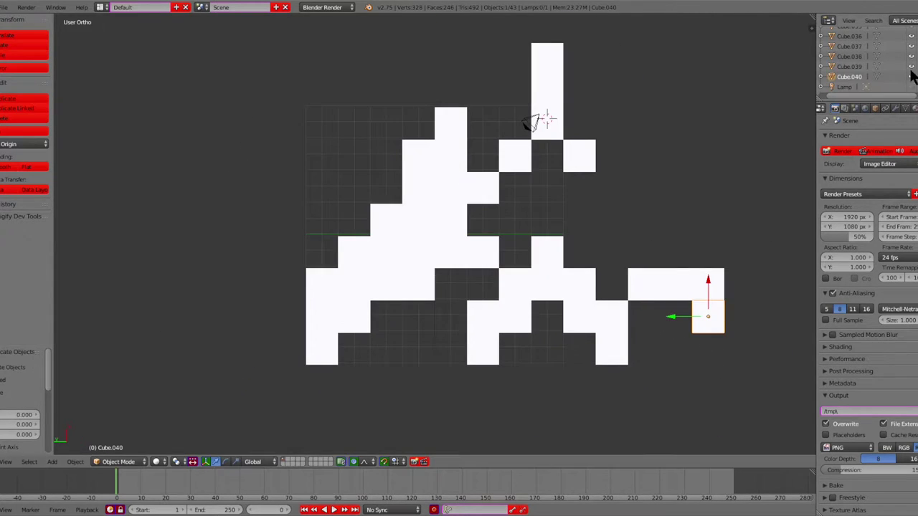
{"action": "left_click_drag", "start_coordinate": [672, 324], "coordinate": [704, 324], "text": "ctrl"}
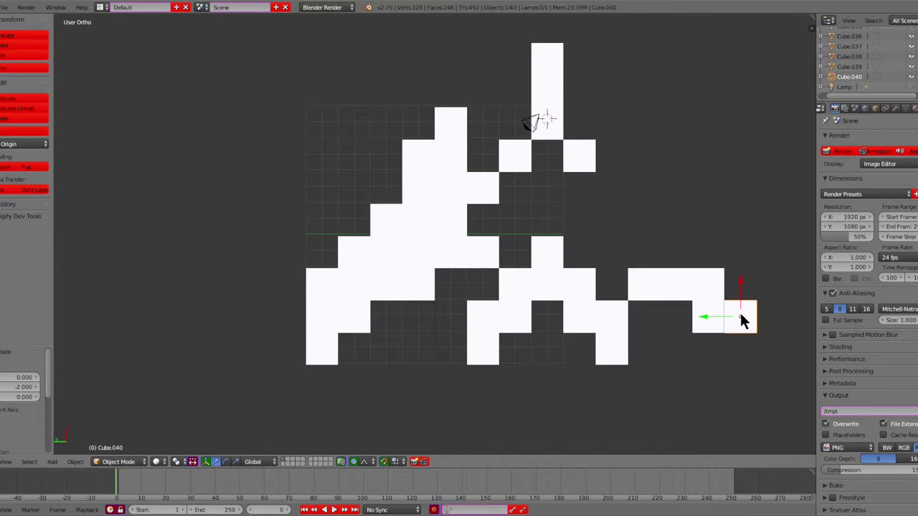
{"action": "key", "text": "shift+d"}
{"action": "scroll", "coordinate": [653, 290], "scroll_direction": "down", "scroll_amount": 1}
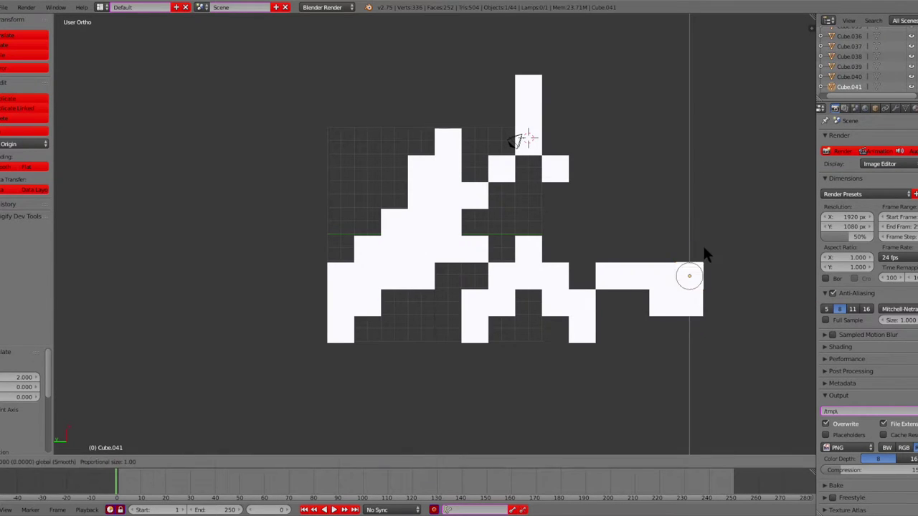
{"action": "left_click_drag", "start_coordinate": [696, 266], "coordinate": [715, 274], "text": "ctrl"}
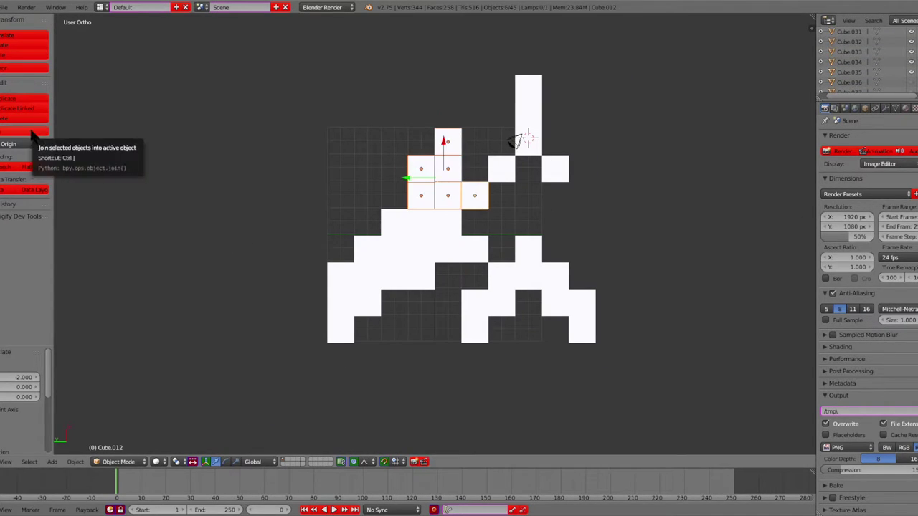
Join two groups of selected cubes into merged blocks with Ctrl+J
{"action": "key", "text": "ctrl+j"}
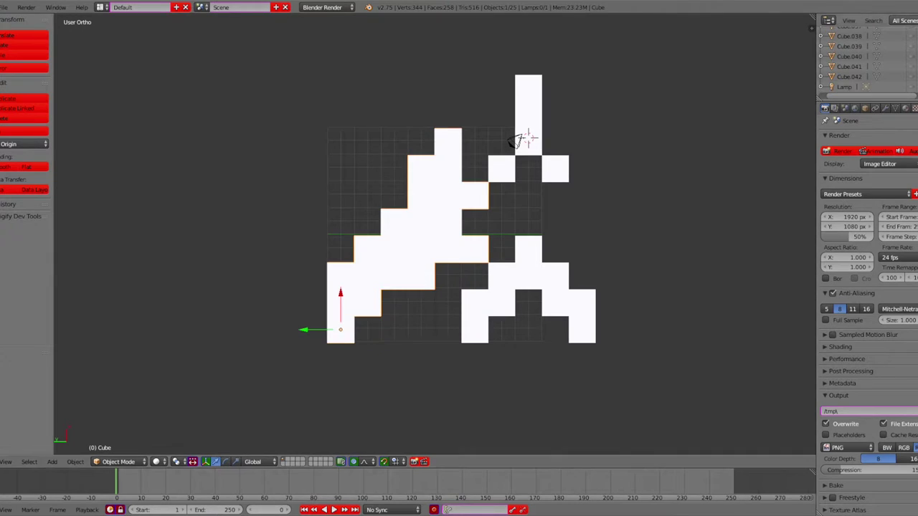
{"action": "right_click", "coordinate": [532, 91]}
{"action": "key", "text": "ctrl+j"}
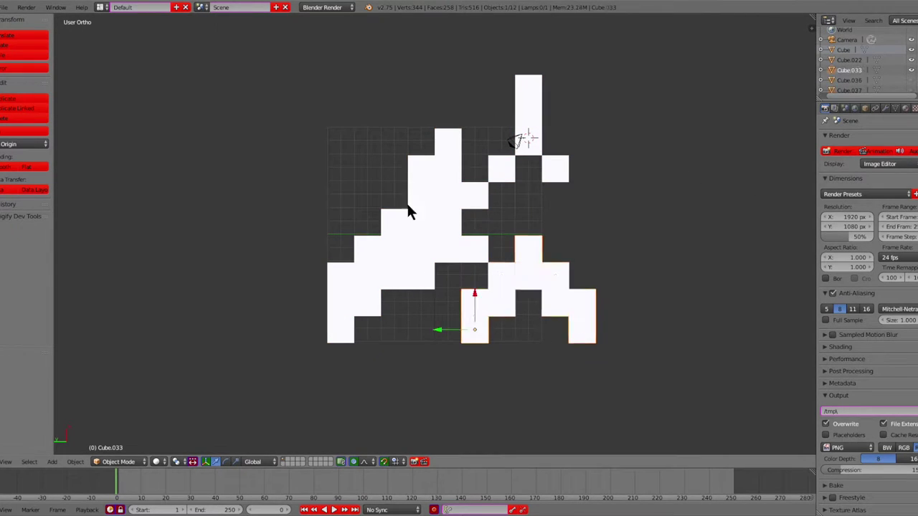
{"action": "key", "text": "Escape"}
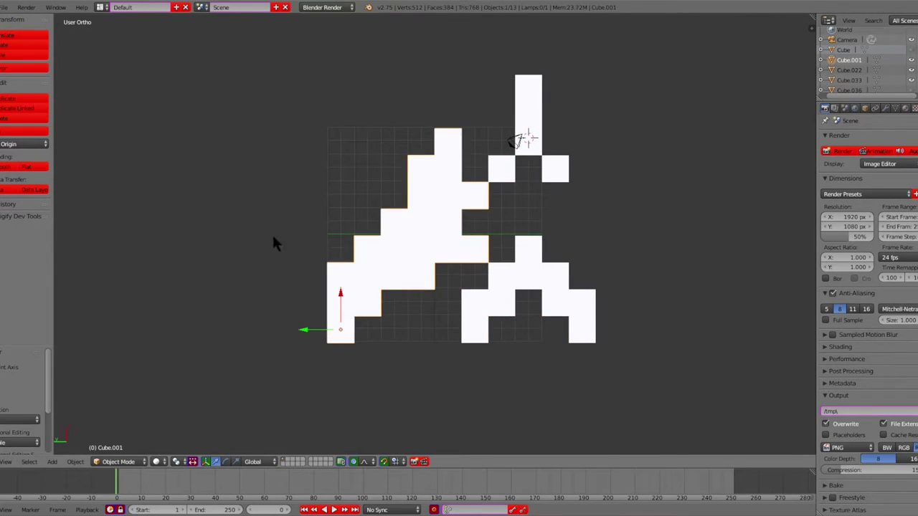
Place a copy of the joined half flipped by -180° as the mirrored half
{"action": "middle_click_drag", "start_coordinate": [423, 179], "coordinate": [425, 236]}
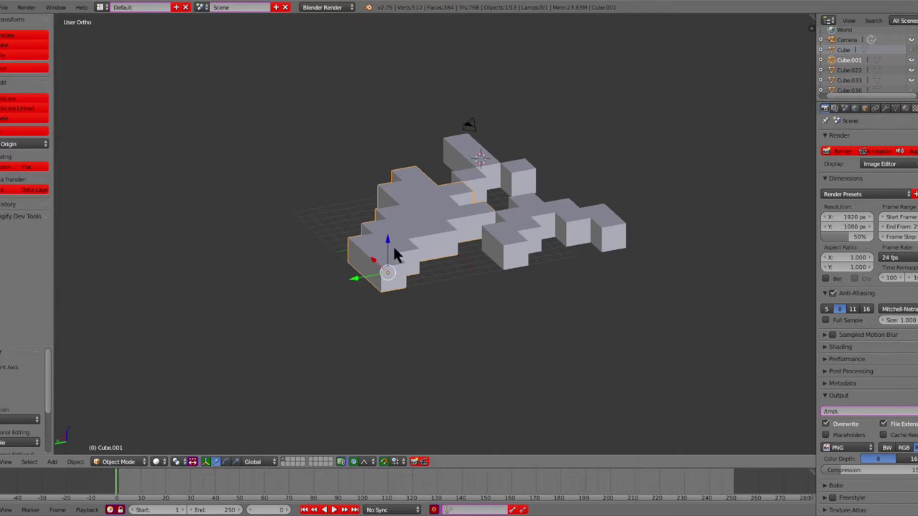
{"action": "left_click", "coordinate": [25, 44]}
{"action": "middle_click_drag", "start_coordinate": [107, 72], "coordinate": [283, 115]}
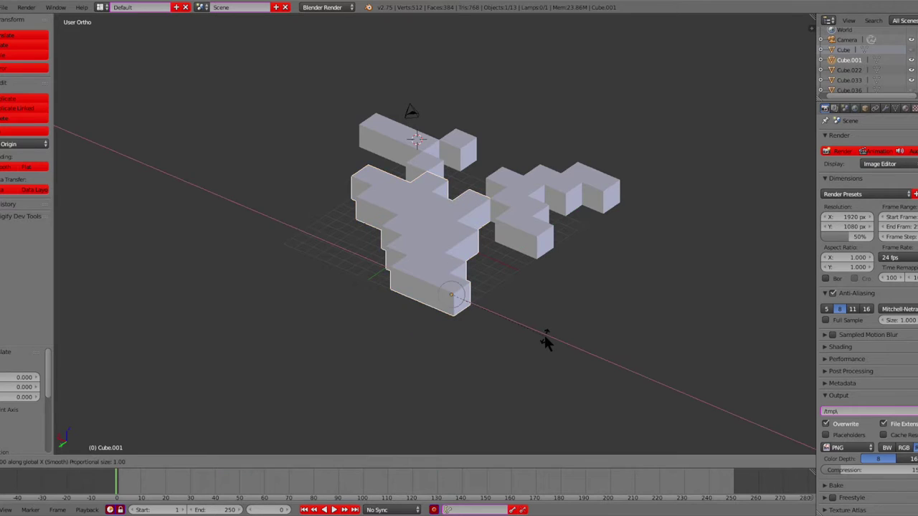
{"action": "left_click", "coordinate": [544, 335]}
{"action": "middle_click_drag", "start_coordinate": [430, 322], "coordinate": [333, 367]}
Duplicate the joined half and offset the copy -28 units along Y
{"action": "key", "text": "shift+d"}
{"action": "key", "text": "y"}
{"action": "key", "text": "minus"}
{"action": "key", "text": "2"}
{"action": "key", "text": "8"}
{"action": "key", "text": "Return"}
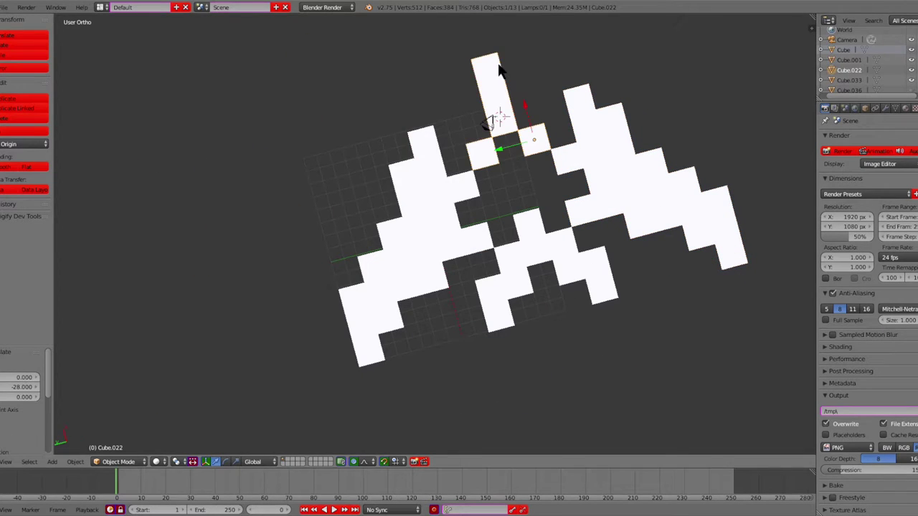
Select all emblem pieces in top view and join them into one object
{"action": "key", "text": "KP_7"}
{"action": "middle_click_drag", "start_coordinate": [406, 113], "coordinate": [588, 180]}
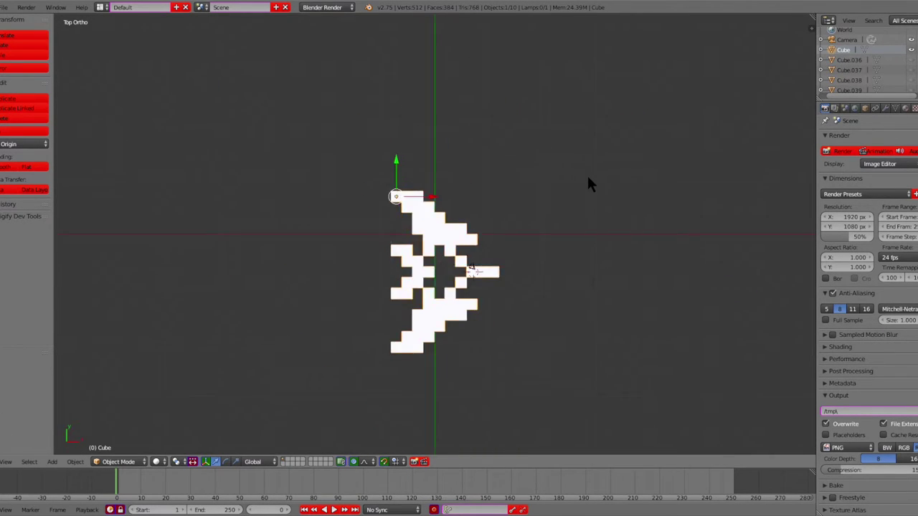
{"action": "key", "text": "KP_2"}
{"action": "key", "text": "KP_2"}
{"action": "scroll", "coordinate": [588, 180], "scroll_direction": "up", "scroll_amount": 3}
{"action": "key", "text": "KP_8"}
{"action": "key", "text": "KP_8"}
{"action": "key", "text": "KP_7"}
{"action": "left_click", "coordinate": [848, 56]}
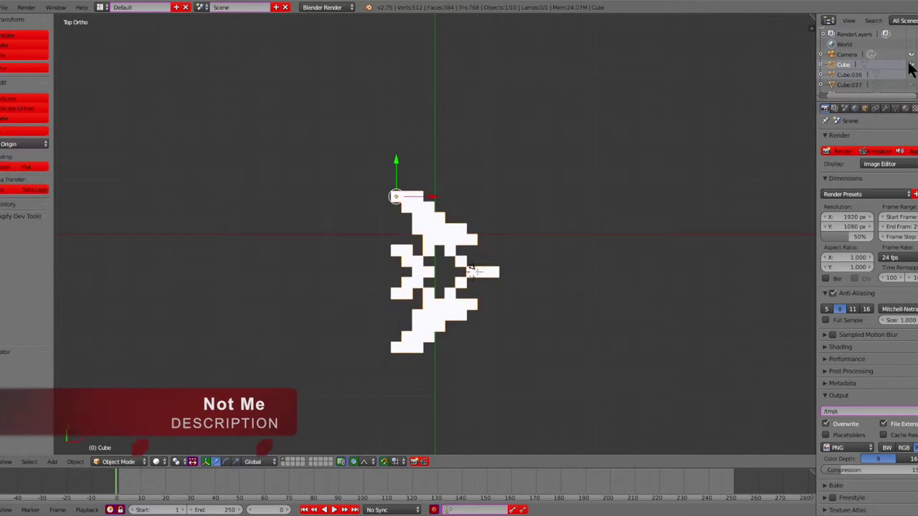
{"action": "key", "text": "h"}
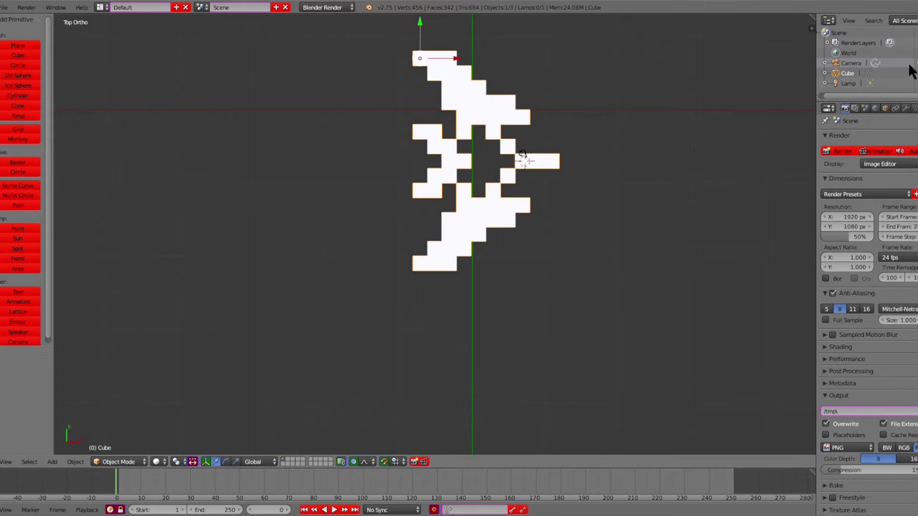
Select the camera and tilt it by -70°
{"action": "left_click", "coordinate": [850, 64]}
{"action": "middle_click_drag", "start_coordinate": [516, 165], "coordinate": [600, 153]}
{"action": "scroll", "coordinate": [560, 157], "scroll_direction": "up", "scroll_amount": 4}
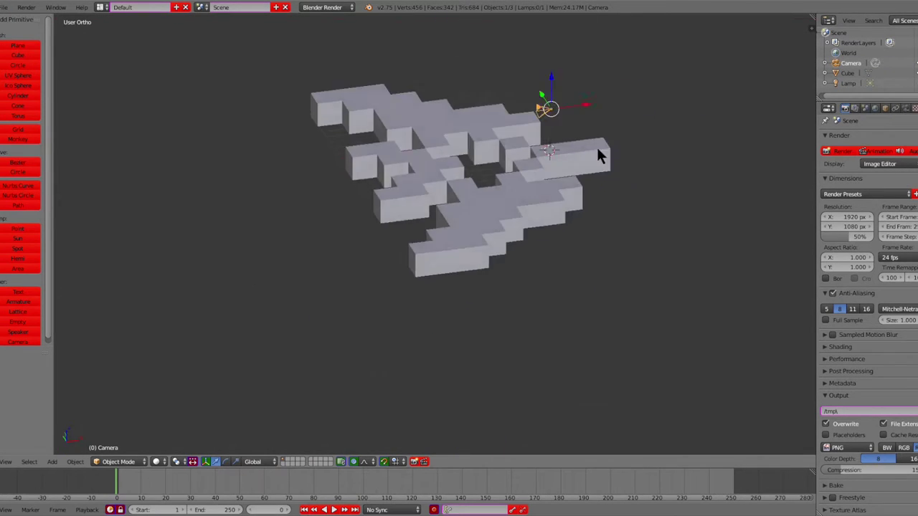
{"action": "key", "text": "KP_0"}
{"action": "middle_click_drag", "start_coordinate": [258, 358], "coordinate": [420, 194]}
{"action": "scroll", "coordinate": [420, 194], "scroll_direction": "down", "scroll_amount": 3}
{"action": "type", "text": "g-70"}
{"action": "key", "text": "Return"}
Raise the camera 22 units on Z and shift it -1 on X
{"action": "key", "text": "KP_0"}
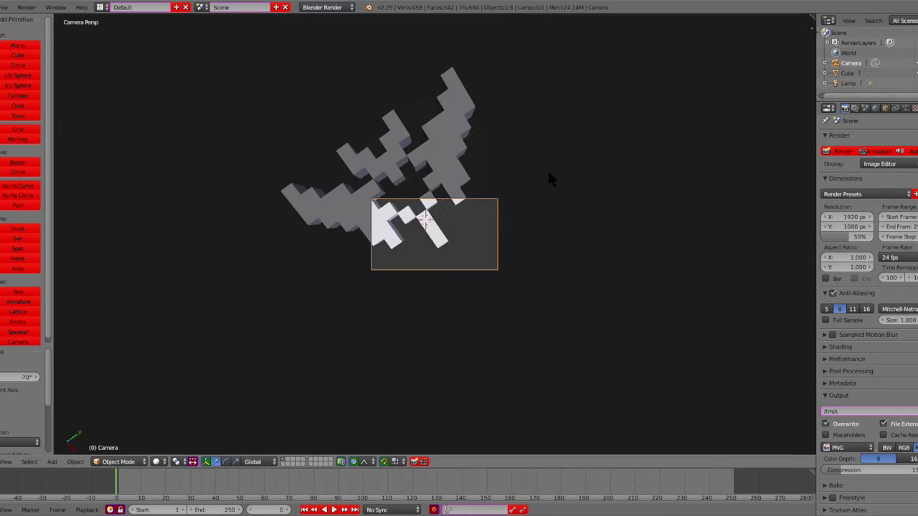
{"action": "middle_click_drag", "start_coordinate": [448, 215], "coordinate": [588, 266]}
{"action": "type", "text": "gz"}
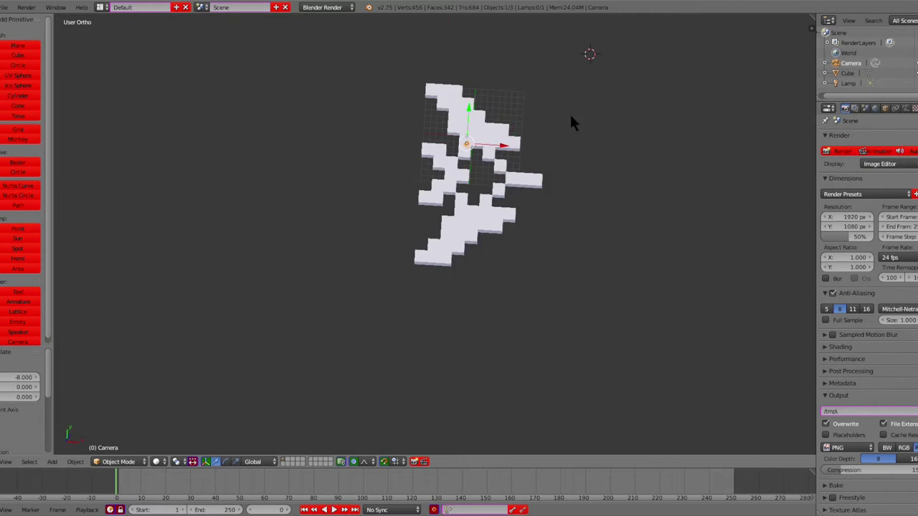
{"action": "type", "text": "22"}
{"action": "key", "text": "Return"}
{"action": "key", "text": "KP_0"}
{"action": "type", "text": "gx-1"}
{"action": "key", "text": "Return"}
Make a test render from the camera and close the result
{"action": "key", "text": "F12"}
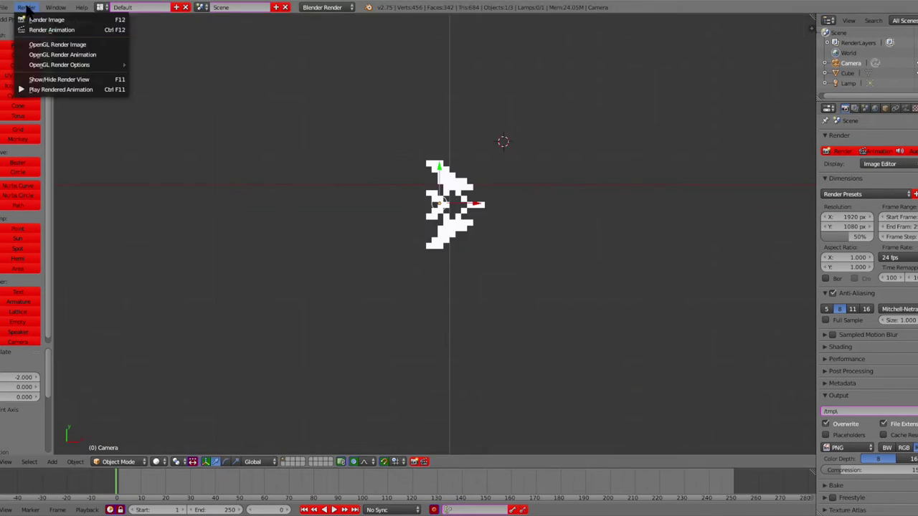
{"action": "key", "text": "Escape"}
{"action": "scroll", "coordinate": [396, 155], "scroll_direction": "up", "scroll_amount": 8}
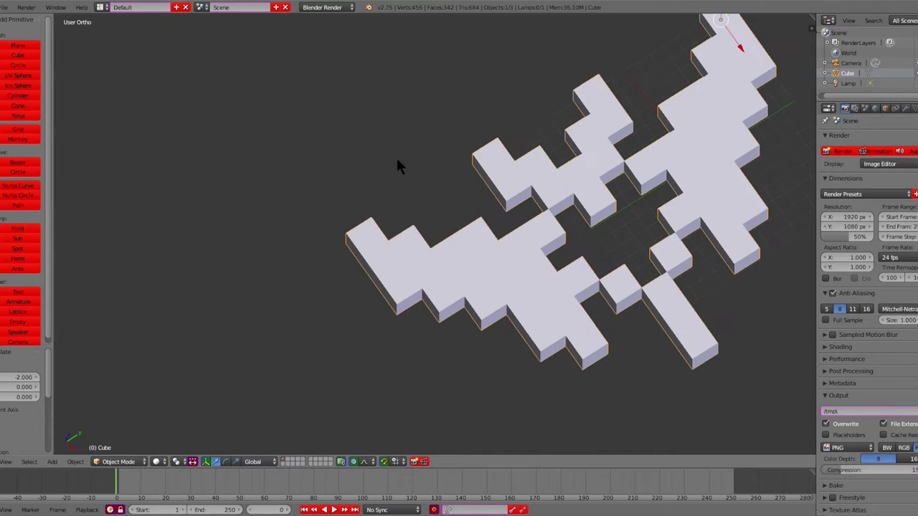
Enter Texture Paint mode, add a paint texture slot, and paint a white stroke on a block
{"action": "left_click", "coordinate": [115, 462]}
{"action": "left_click", "coordinate": [122, 393]}
{"action": "left_click", "coordinate": [22, 69]}
{"action": "left_click", "coordinate": [96, 184]}
{"action": "left_click_drag", "start_coordinate": [459, 119], "coordinate": [413, 129]}
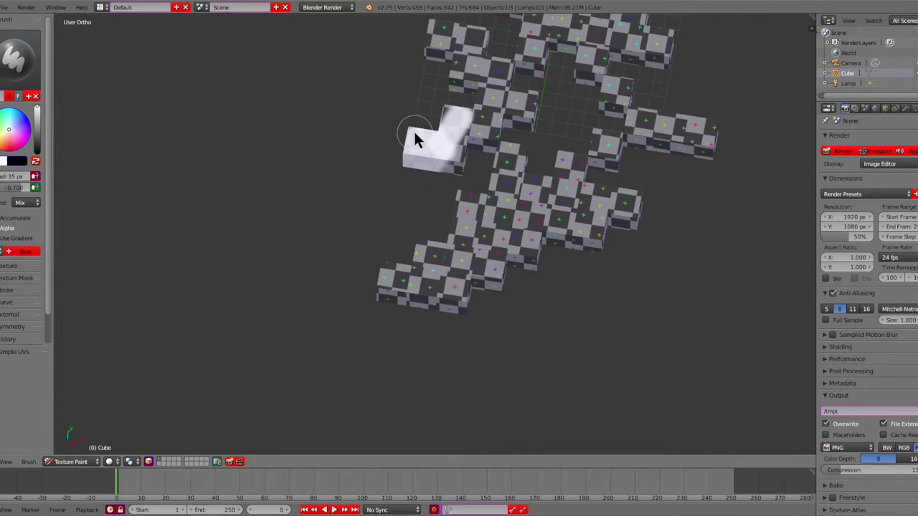
{"action": "middle_click_drag", "start_coordinate": [413, 129], "coordinate": [422, 253]}
{"action": "left_click_drag", "start_coordinate": [423, 254], "coordinate": [454, 263]}
{"action": "key", "text": "Right"}
{"action": "middle_click_drag", "start_coordinate": [454, 263], "coordinate": [430, 237]}
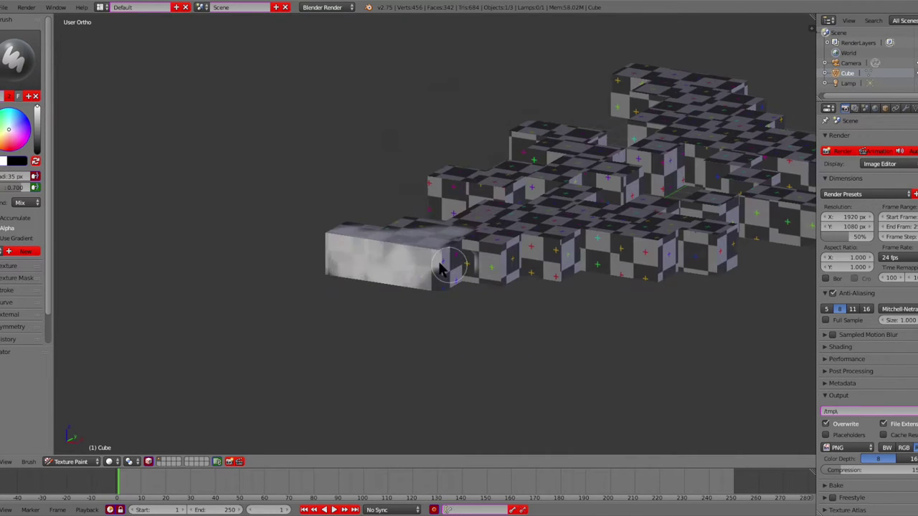
{"action": "left_click", "coordinate": [11, 159]}
{"action": "left_click", "coordinate": [25, 84]}
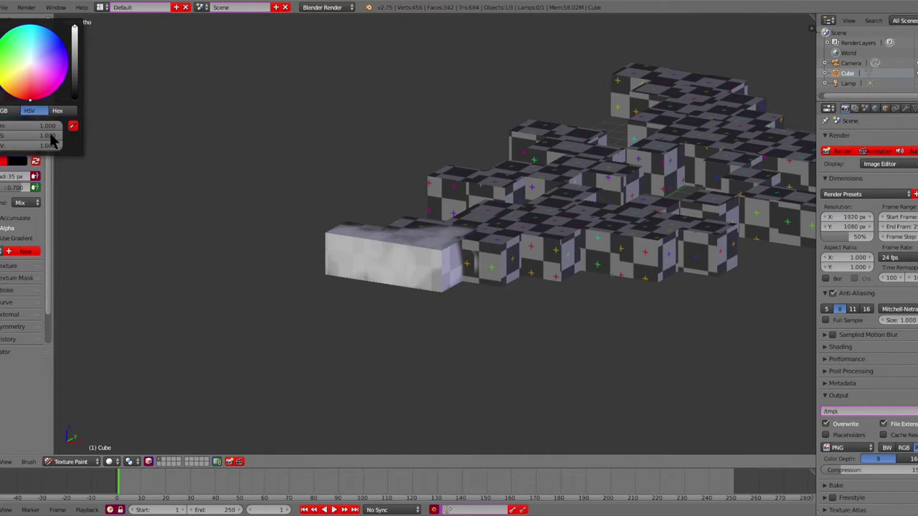
{"action": "left_click_drag", "start_coordinate": [326, 240], "coordinate": [438, 269]}
{"action": "left_click", "coordinate": [25, 203]}
{"action": "left_click", "coordinate": [25, 101]}
{"action": "left_click", "coordinate": [25, 202]}
{"action": "left_click", "coordinate": [29, 79]}
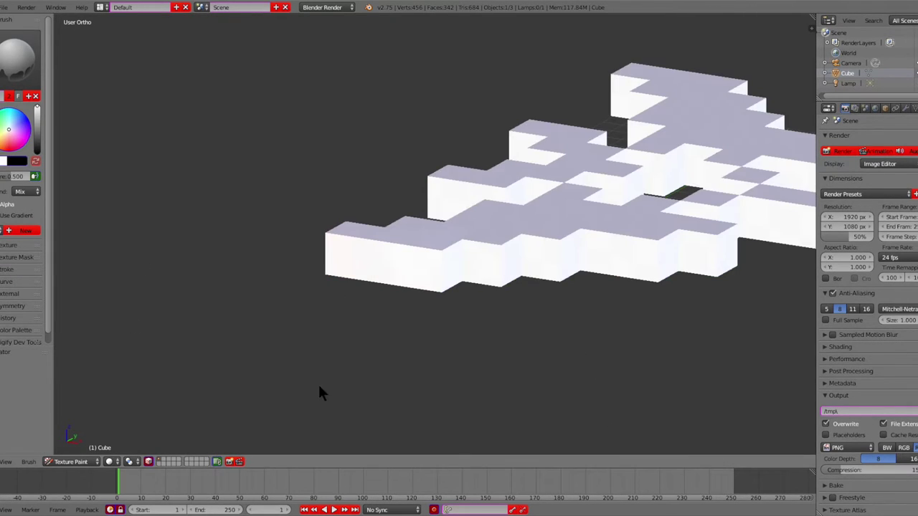
{"action": "middle_click_drag", "start_coordinate": [630, 313], "coordinate": [289, 136]}
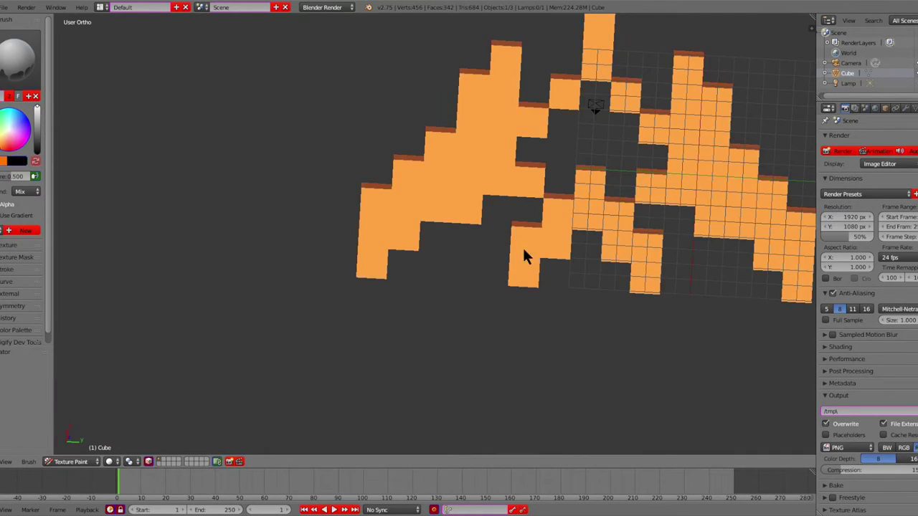
{"action": "mouse_move", "coordinate": [431, 314]}
{"action": "middle_mouse_down"}
{"action": "mouse_move", "coordinate": [625, 41]}
{"action": "mouse_move", "coordinate": [445, 250]}
{"action": "middle_mouse_up"}
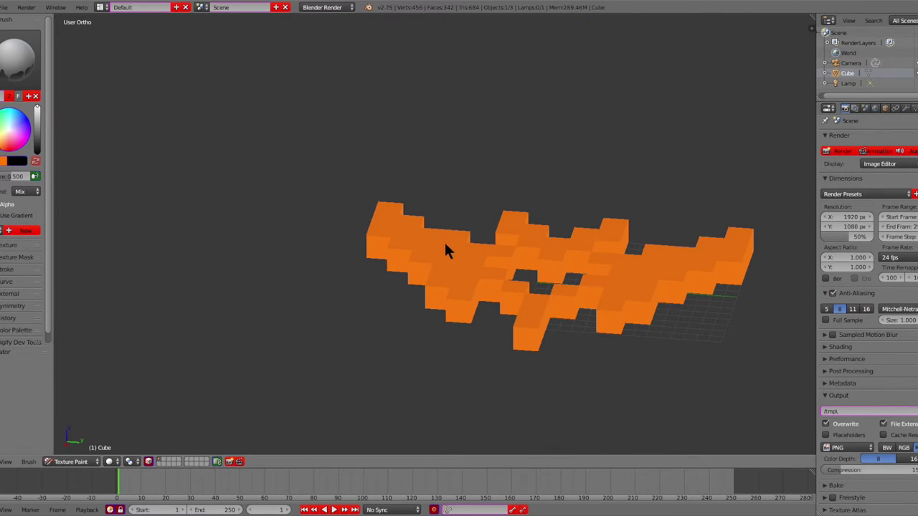
{"action": "mouse_move", "coordinate": [628, 378]}
{"action": "middle_mouse_down"}
{"action": "mouse_move", "coordinate": [535, 439]}
{"action": "mouse_move", "coordinate": [450, 418]}
{"action": "mouse_move", "coordinate": [517, 284]}
{"action": "middle_mouse_up"}
Preview the top view with Rendered shading and select the existing lamp
{"action": "key", "text": "KP_7"}
{"action": "left_click", "coordinate": [109, 461]}
{"action": "left_click", "coordinate": [133, 389]}
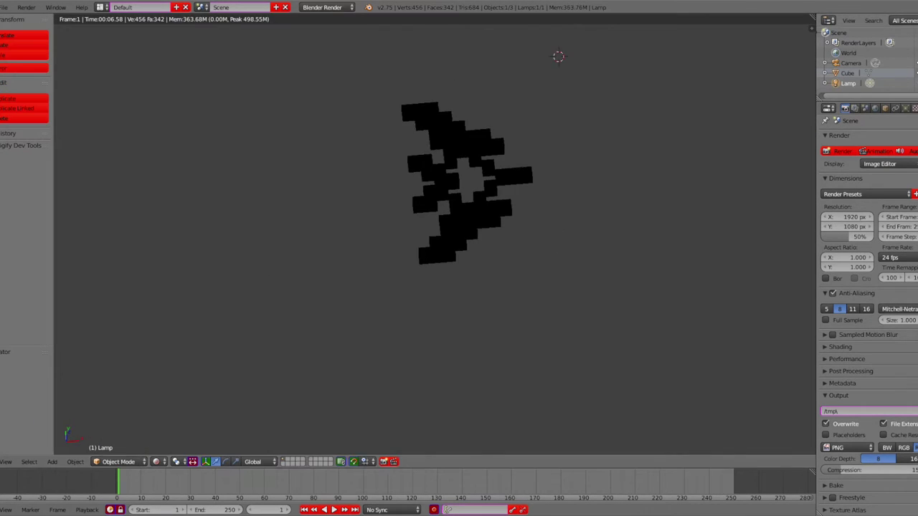
{"action": "left_click", "coordinate": [880, 83]}
{"action": "key", "text": "KP_5"}
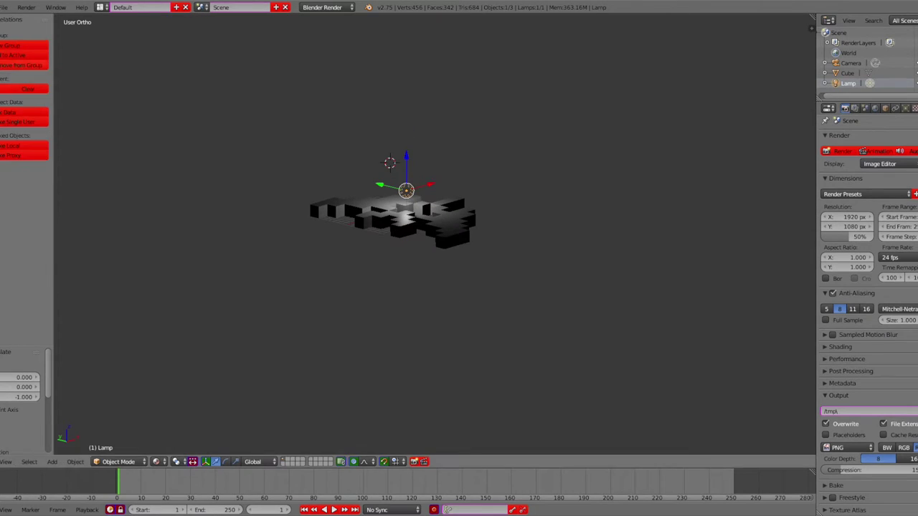
Add a spot lamp and move it -14 along Y toward the model's lower right
{"action": "left_click", "coordinate": [17, 243]}
{"action": "middle_click_drag", "start_coordinate": [468, 193], "coordinate": [302, 197]}
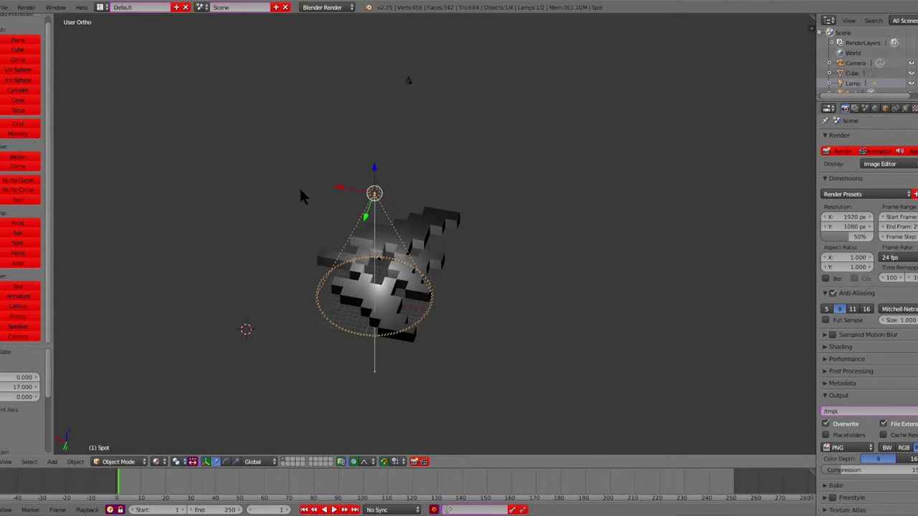
{"action": "type", "text": "y-14"}
{"action": "key", "text": "Return"}
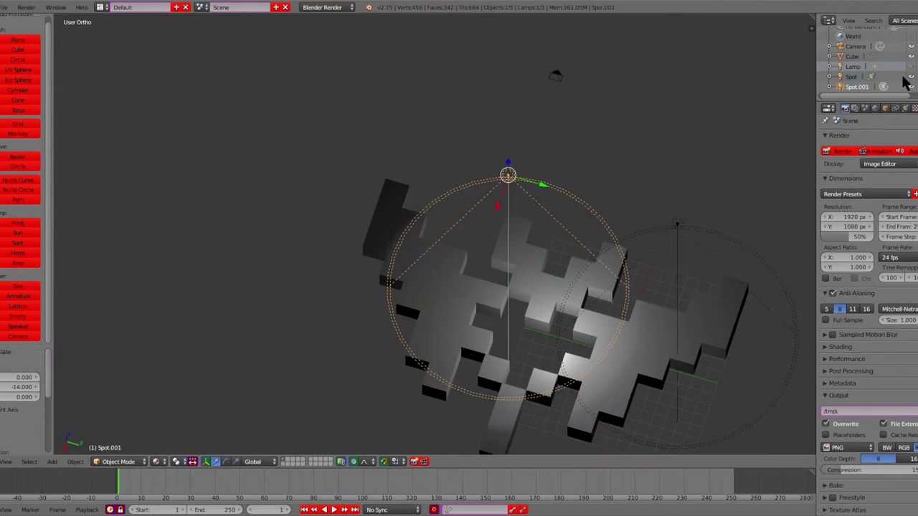
{"action": "key", "text": "g"}
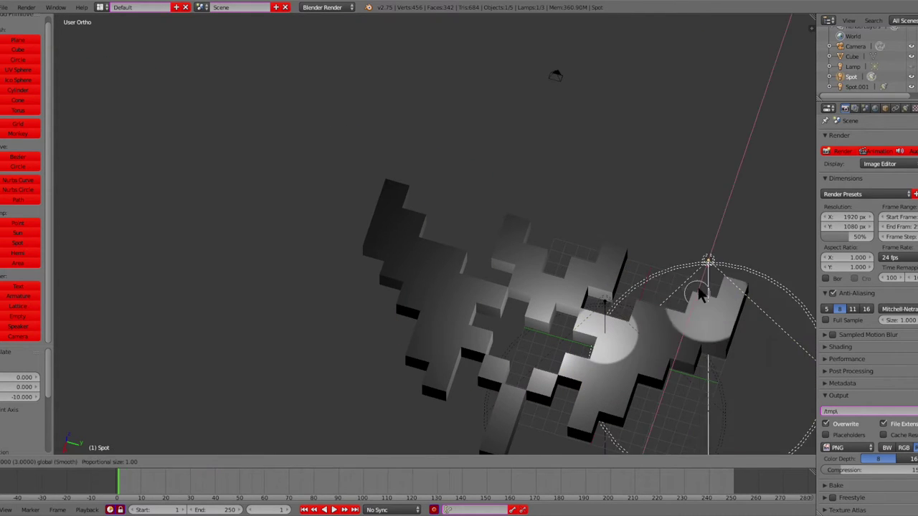
{"action": "left_click", "coordinate": [25, 68]}
Scale the spot lamp by 3.2 and tilt it 69° around X
{"action": "type", "text": "s3.2"}
{"action": "key", "text": "Return"}
{"action": "scroll", "coordinate": [501, 287], "scroll_direction": "down", "scroll_amount": 3}
{"action": "type", "text": "rx69"}
{"action": "key", "text": "Return"}
{"action": "middle_click_drag", "start_coordinate": [483, 93], "coordinate": [502, 216]}
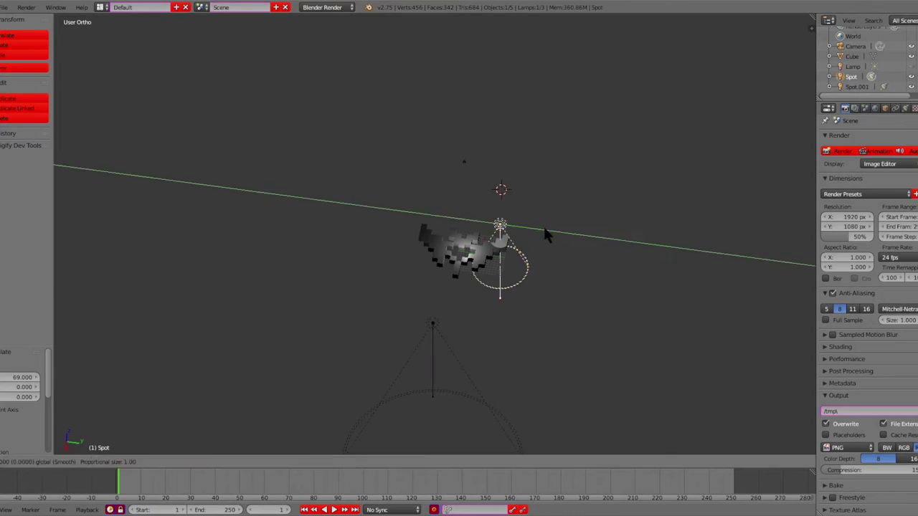
Duplicate Spot.001 and move the copy vertically, correcting the offset to 27
{"action": "right_click", "coordinate": [633, 280]}
{"action": "middle_click_drag", "start_coordinate": [631, 136], "coordinate": [502, 215]}
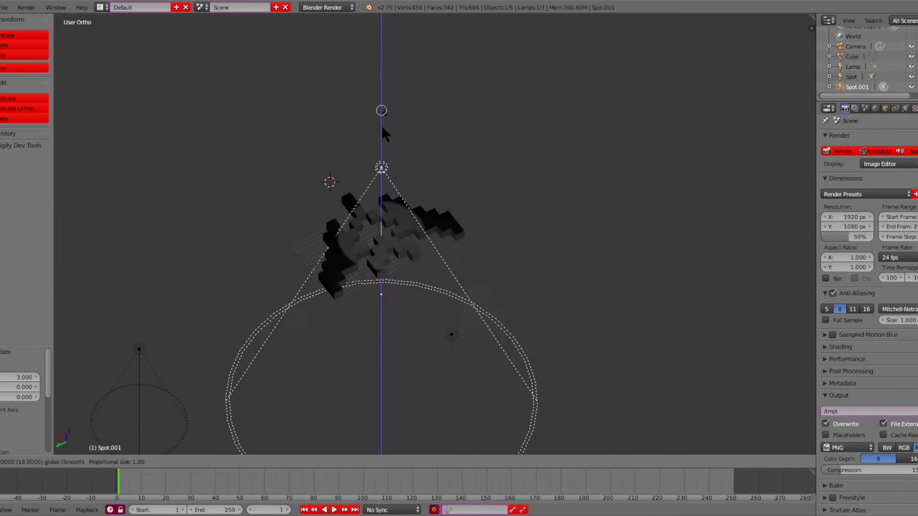
{"action": "key", "text": "shift+d"}
{"action": "type", "text": "z-49"}
{"action": "key", "text": "Return"}
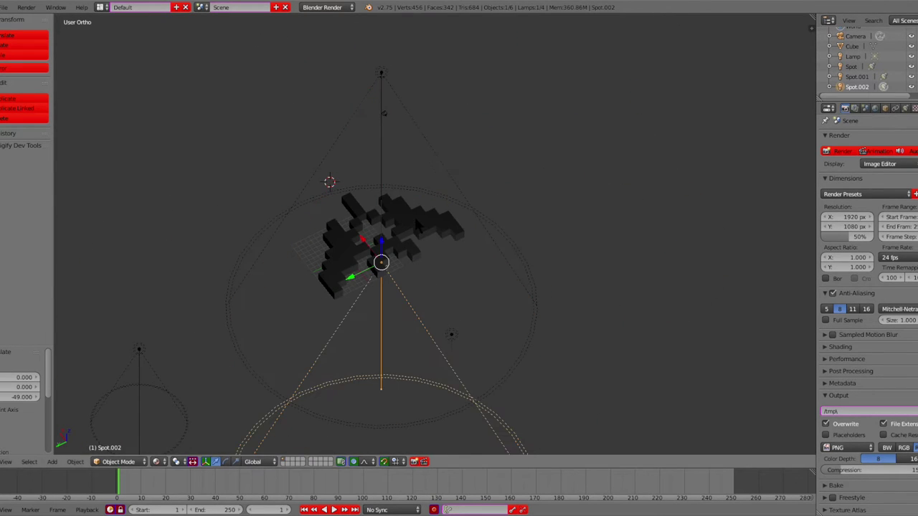
{"action": "type", "text": "27"}
{"action": "key", "text": "Return"}
Preview the lighting with Rendered shading and undo the extra spot lamp
{"action": "scroll", "coordinate": [481, 287], "scroll_direction": "up", "scroll_amount": 5}
{"action": "scroll", "coordinate": [498, 235], "scroll_direction": "up", "scroll_amount": 4}
{"action": "left_click", "coordinate": [158, 461]}
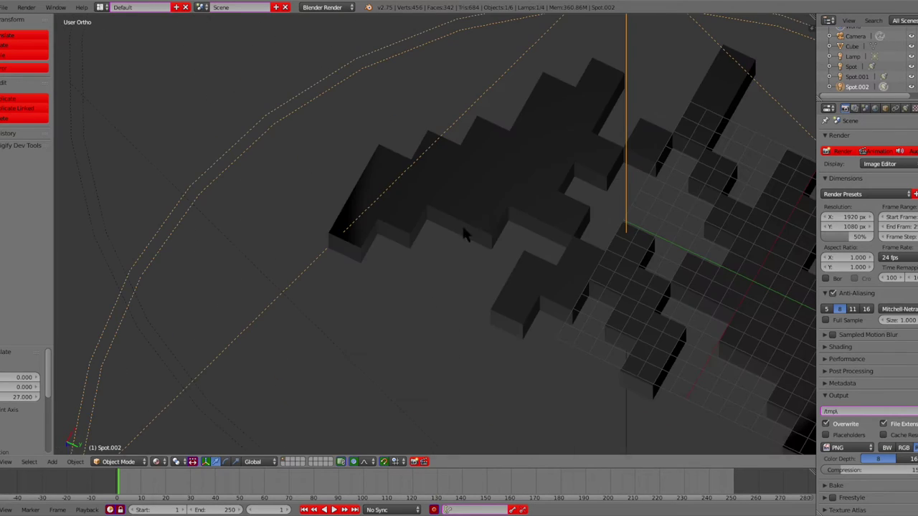
{"action": "left_click", "coordinate": [175, 395]}
{"action": "scroll", "coordinate": [172, 430], "scroll_direction": "down", "scroll_amount": 6}
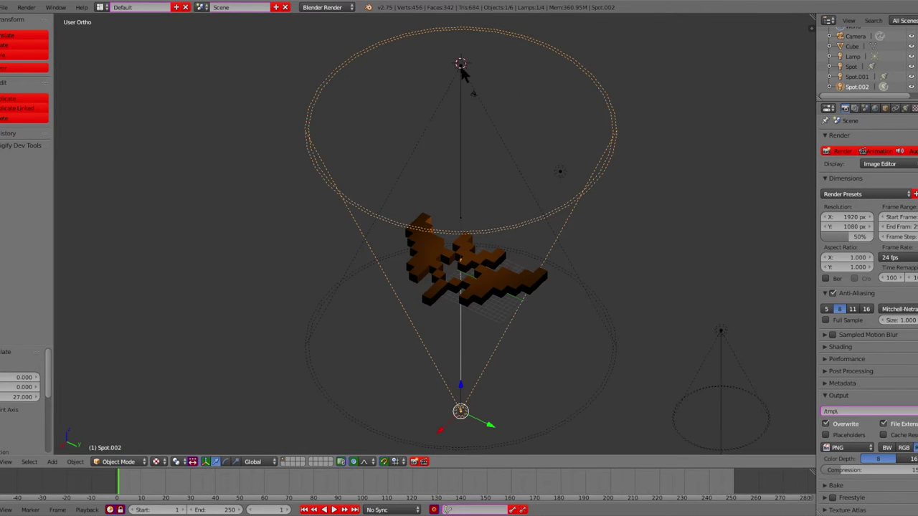
{"action": "key", "text": "ctrl+z"}
{"action": "left_click", "coordinate": [674, 86]}
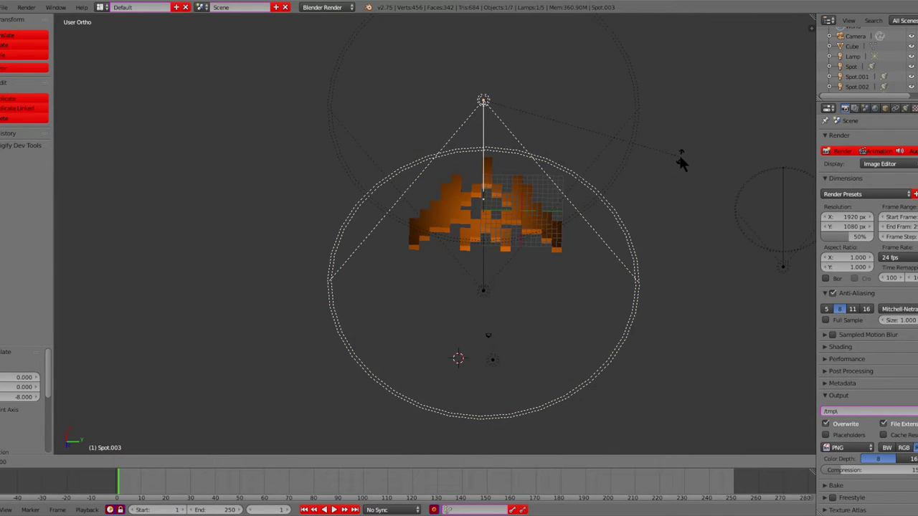
{"action": "key", "text": "ctrl+z"}
Switch the emblem to texture painting, then undo back to the earlier lamp setup
{"action": "key", "text": "ctrl+z"}
{"action": "key", "text": "ctrl+z"}
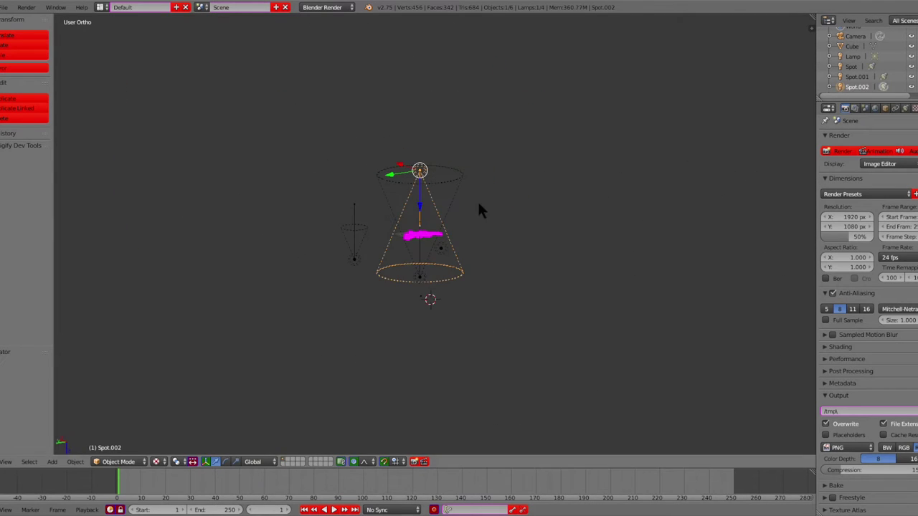
{"action": "left_click", "coordinate": [124, 459]}
{"action": "left_click", "coordinate": [119, 393]}
{"action": "scroll", "coordinate": [25, 215], "scroll_direction": "down", "scroll_amount": 5}
{"action": "left_click", "coordinate": [21, 214]}
{"action": "key", "text": "ctrl+z"}
{"action": "key", "text": "ctrl+z"}
{"action": "key", "text": "ctrl+z"}
{"action": "key", "text": "ctrl+z"}
{"action": "key", "text": "ctrl+z"}
{"action": "key", "text": "ctrl+z"}
{"action": "key", "text": "ctrl+z"}
{"action": "key", "text": "ctrl+z"}
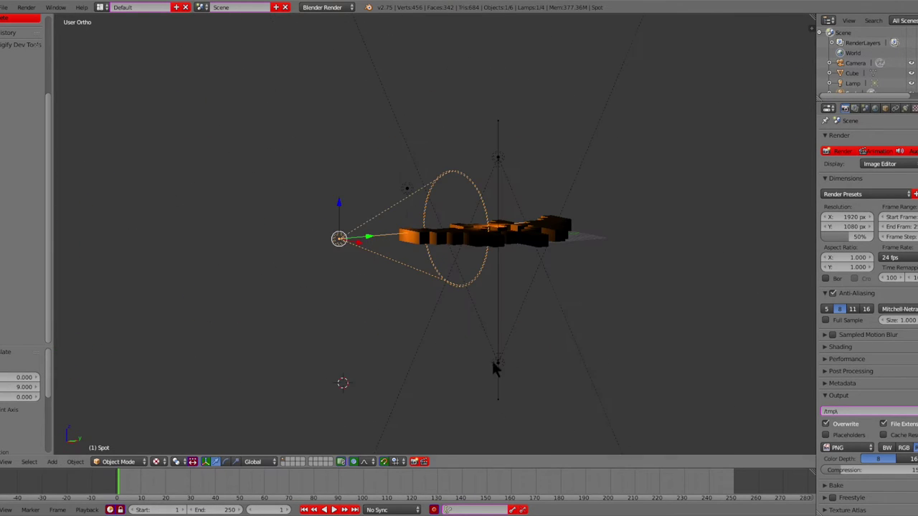
{"action": "key", "text": "ctrl+z"}
{"action": "key", "text": "KP_7"}
{"action": "key", "text": "ctrl+z"}
{"action": "middle_click_drag", "start_coordinate": [136, 188], "coordinate": [442, 451]}
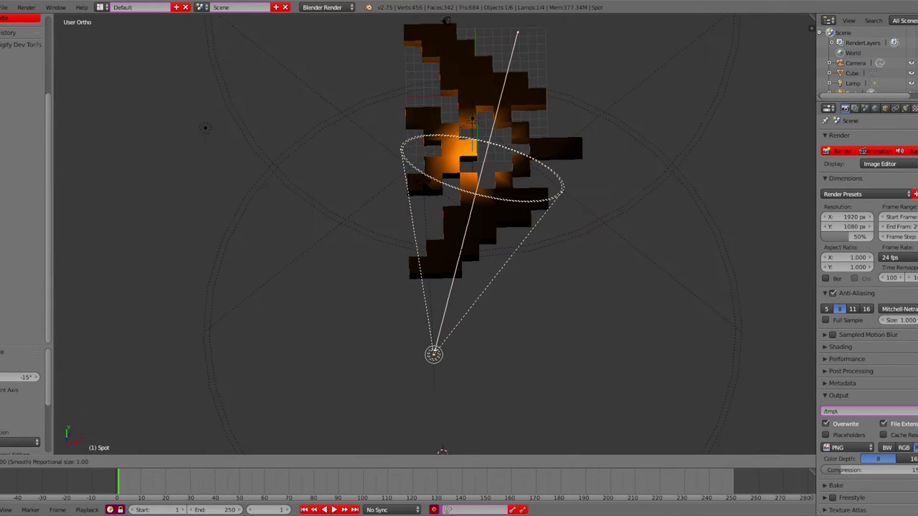
{"action": "key", "text": "ctrl+z"}
{"action": "key", "text": "ctrl+z"}
{"action": "key", "text": "ctrl+z"}
Render the lit emblem from the camera and close the render result
{"action": "key", "text": "KP_7"}
{"action": "left_click", "coordinate": [837, 151]}
{"action": "left_click", "coordinate": [831, 37]}
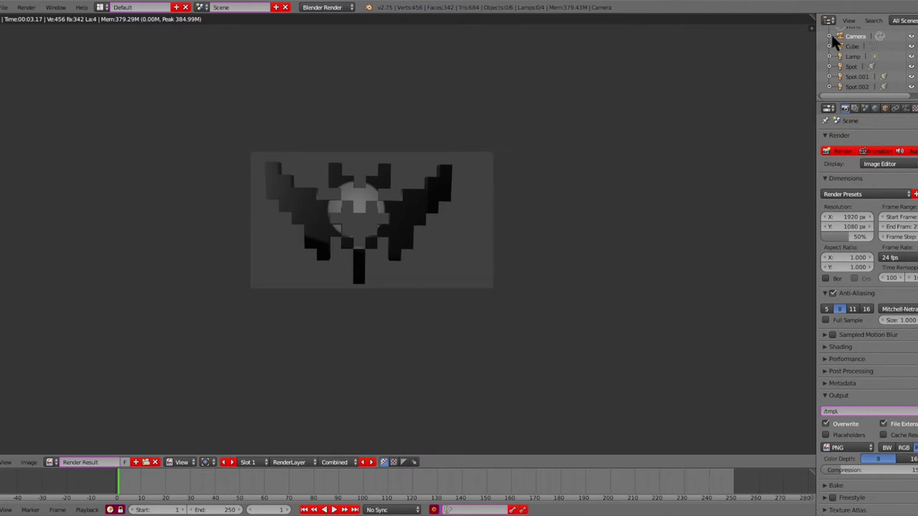
{"action": "key", "text": "Escape"}
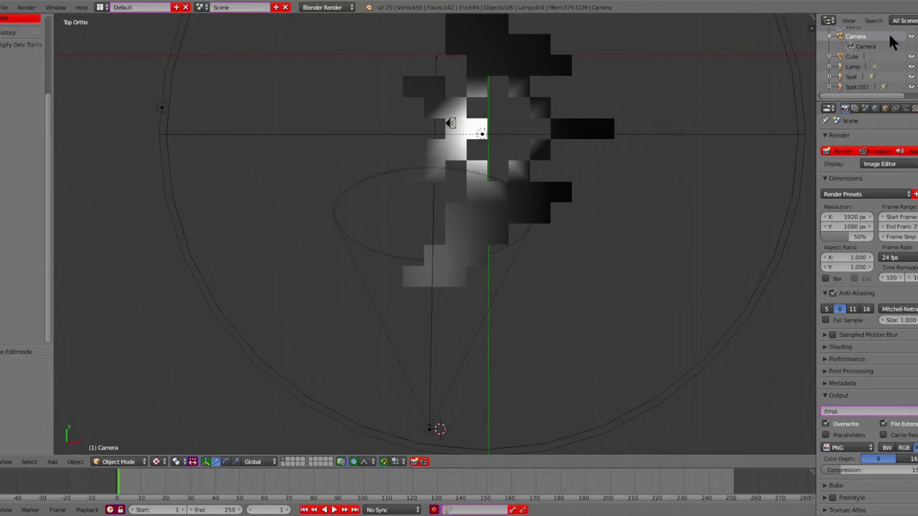
{"action": "scroll", "coordinate": [532, 162], "scroll_direction": "down", "scroll_amount": 5}
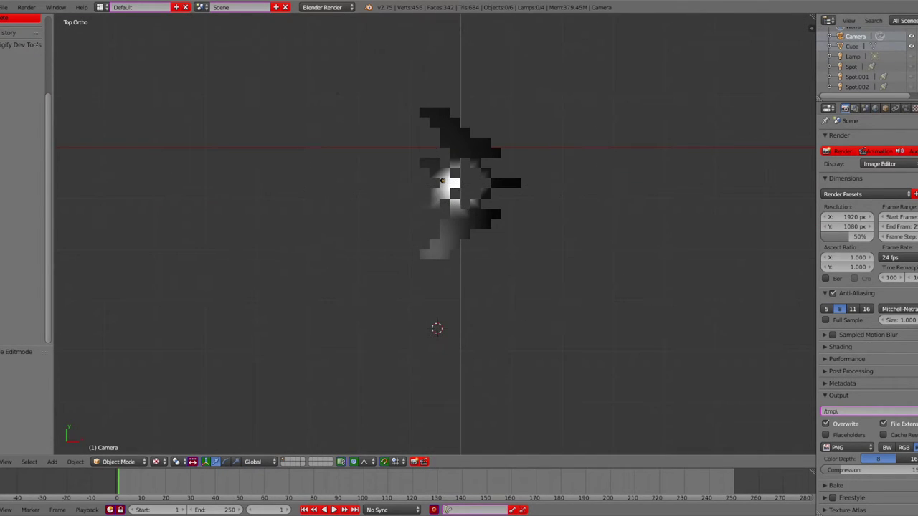
Rotate the emblem 90°, check it through the camera, and add an area lamp
{"action": "key", "text": "r"}
{"action": "key", "text": "x"}
{"action": "key", "text": "9"}
{"action": "key", "text": "0"}
{"action": "key", "text": "Return"}
{"action": "scroll", "coordinate": [460, 93], "scroll_direction": "up", "scroll_amount": 3}
{"action": "mouse_move", "coordinate": [502, 101]}
{"action": "middle_mouse_down"}
{"action": "mouse_move", "coordinate": [565, 112]}
{"action": "mouse_move", "coordinate": [523, 111]}
{"action": "middle_mouse_up"}
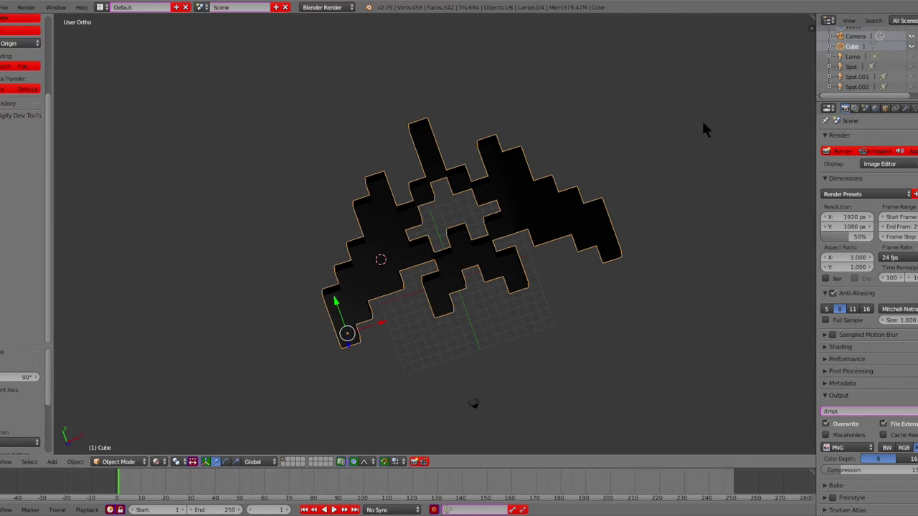
{"action": "key", "text": "KP_0"}
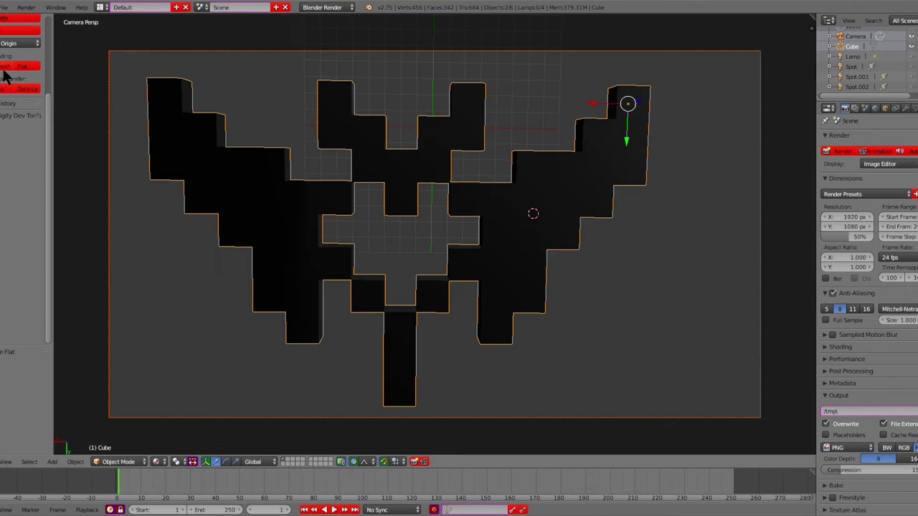
{"action": "left_click", "coordinate": [28, 89]}
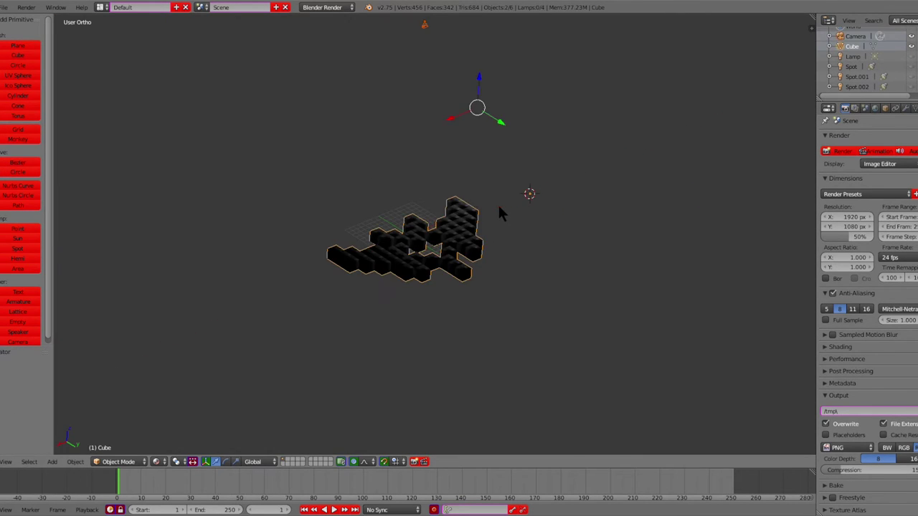
{"action": "left_click", "coordinate": [18, 269]}
Delete the area lamp and add a hemi lamp to light the emblem
{"action": "scroll", "coordinate": [183, 257], "scroll_direction": "down", "scroll_amount": 1}
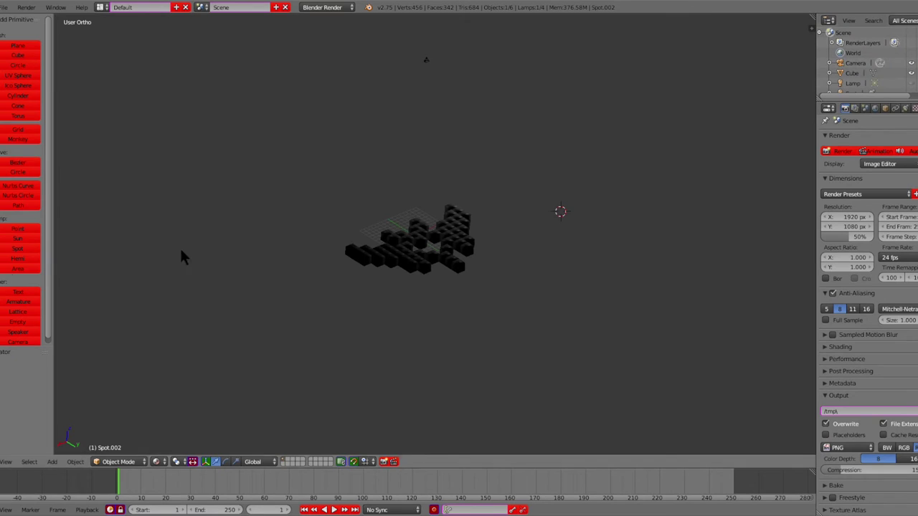
{"action": "middle_click_drag", "start_coordinate": [613, 190], "coordinate": [550, 211]}
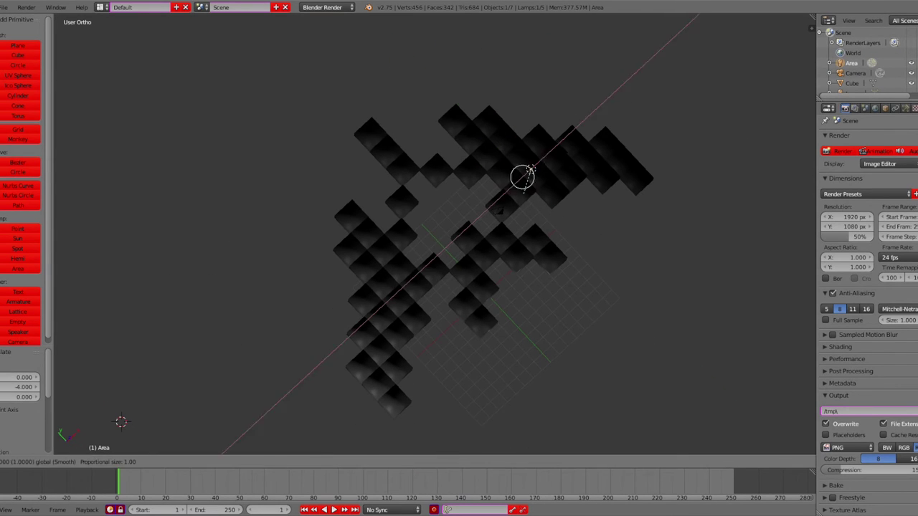
{"action": "key", "text": "Delete"}
{"action": "left_click", "coordinate": [17, 258]}
{"action": "mouse_move", "coordinate": [595, 252]}
{"action": "middle_mouse_down"}
{"action": "mouse_move", "coordinate": [518, 134]}
{"action": "mouse_move", "coordinate": [448, 276]}
{"action": "middle_mouse_up"}
Add a second hemi lamp, move it into place, and view through the camera
{"action": "left_click", "coordinate": [17, 258]}
{"action": "mouse_move", "coordinate": [464, 192]}
{"action": "middle_mouse_down"}
{"action": "mouse_move", "coordinate": [419, 234]}
{"action": "mouse_move", "coordinate": [475, 389]}
{"action": "middle_mouse_up"}
{"action": "scroll", "coordinate": [451, 348], "scroll_direction": "up", "scroll_amount": 5}
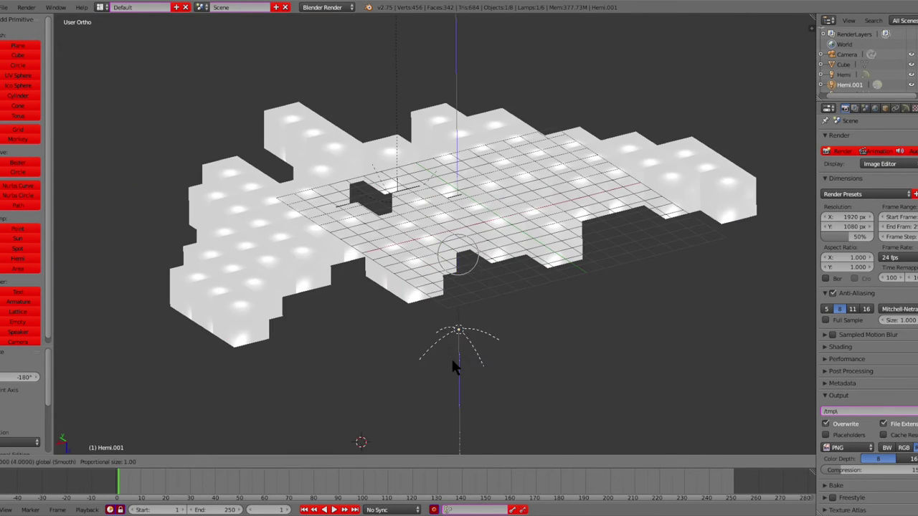
{"action": "key", "text": "KP_7"}
{"action": "key", "text": "g"}
{"action": "middle_click_drag", "start_coordinate": [449, 194], "coordinate": [532, 238]}
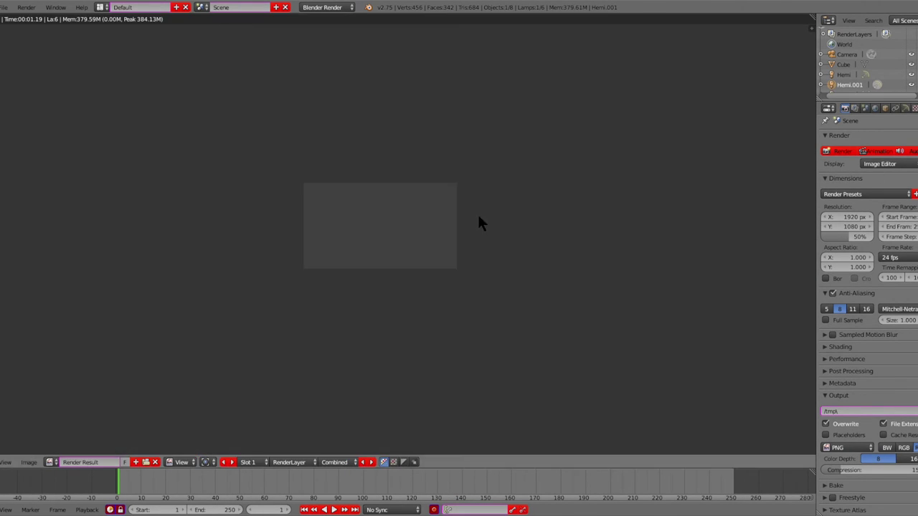
{"action": "key", "text": "KP_0"}
{"action": "left_click", "coordinate": [160, 461]}
Set viewport shading to Rendered for the camera view of the emblem
{"action": "left_click", "coordinate": [177, 394]}
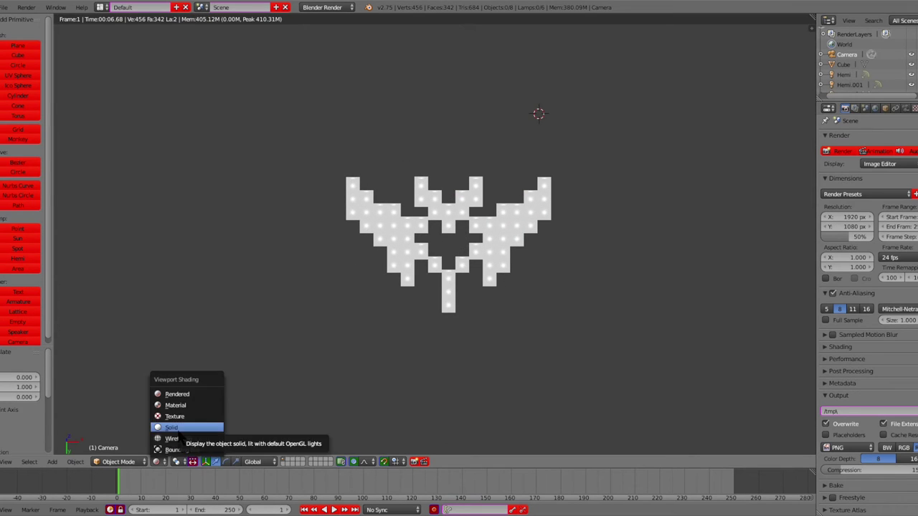